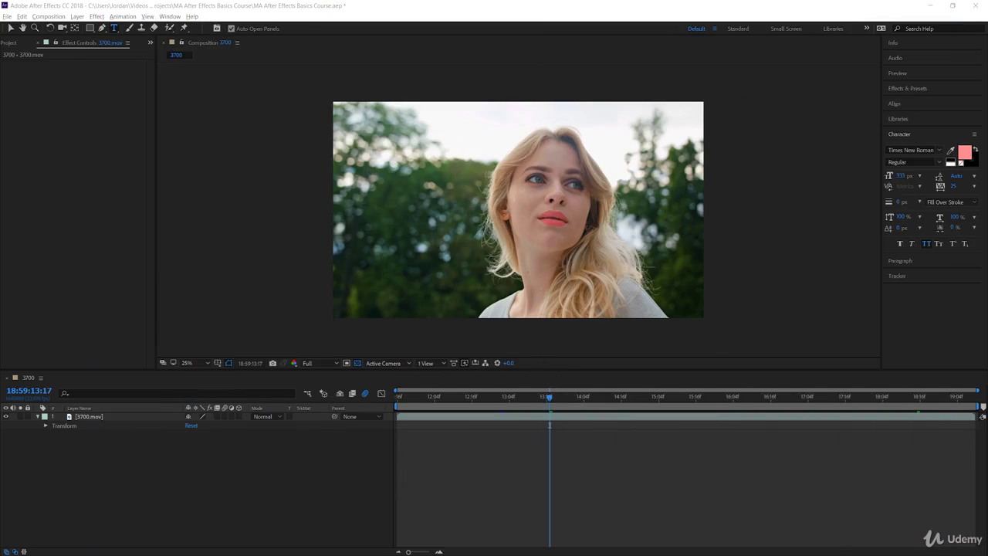
# Step: Collapse the 3700.mov layer's Transform properties in the timeline with Ctrl+`
pyautogui.click(412, 467)
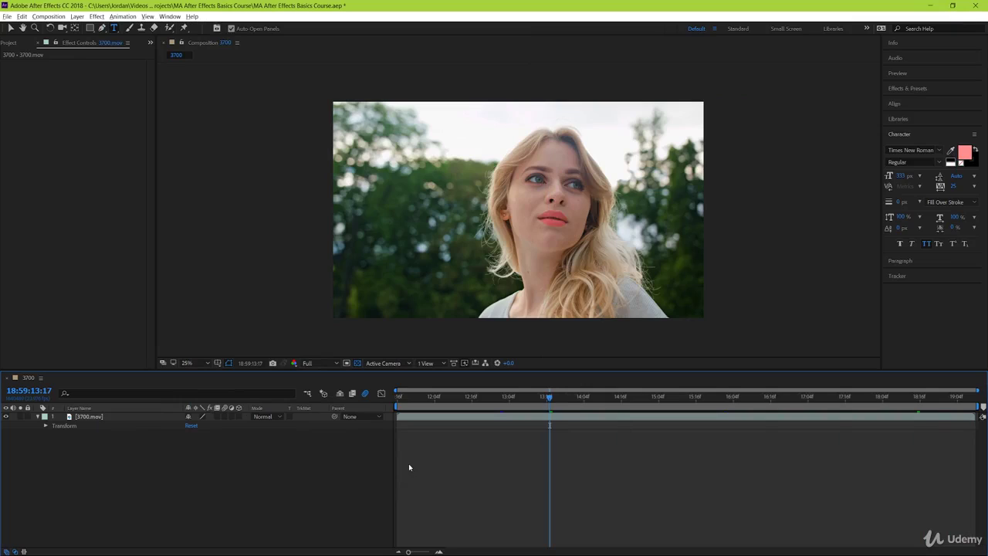
pyautogui.hotkey('ctrl', '`')
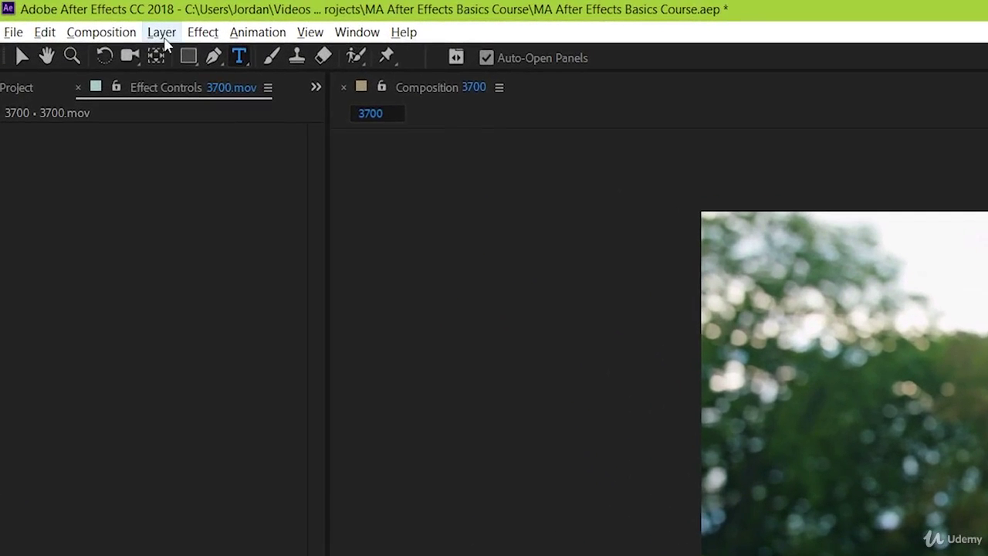
# Step: Create a text layer in the composition viewer and type 'Motion Array'
pyautogui.click(78, 17)
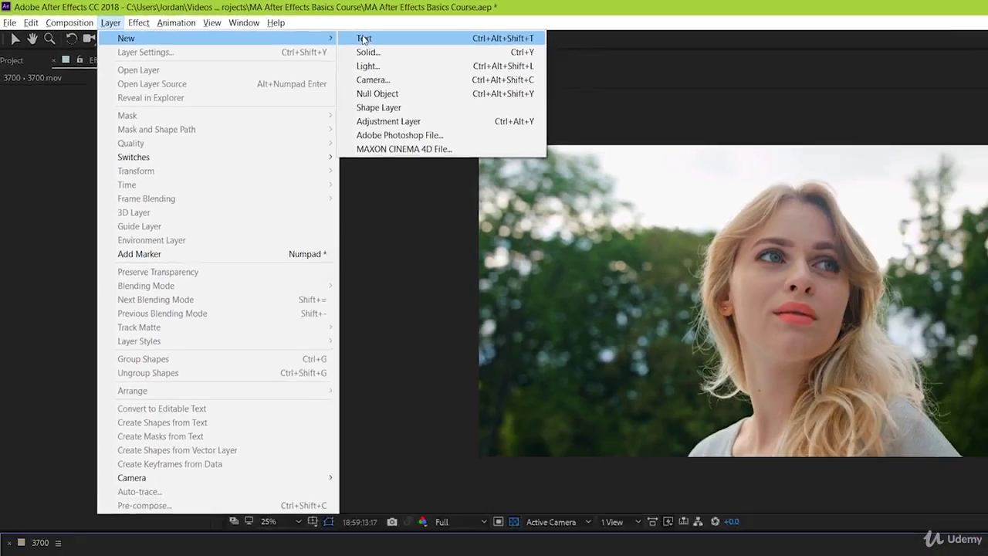
pyautogui.moveTo(183, 55)
pyautogui.click(253, 29)
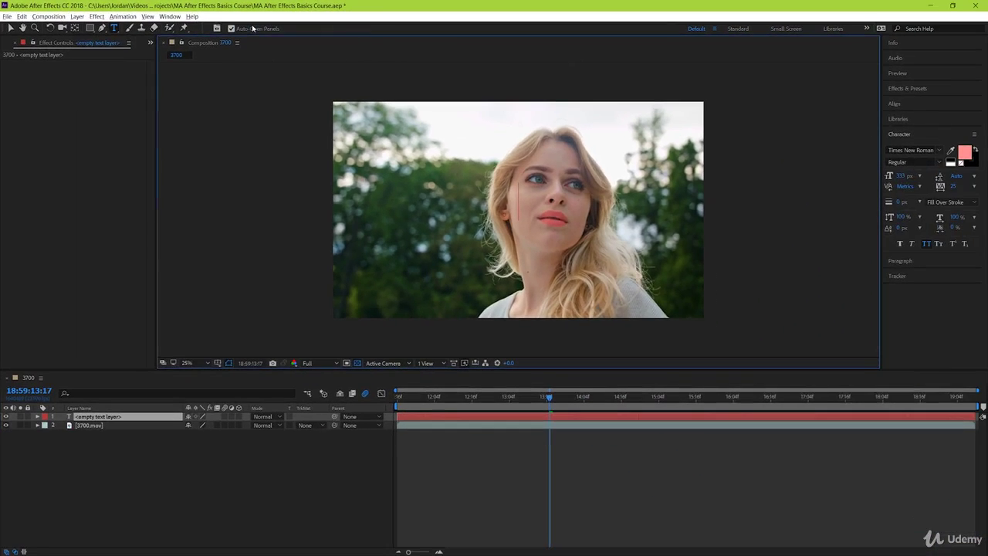
pyautogui.hotkey('ctrl', 'z')
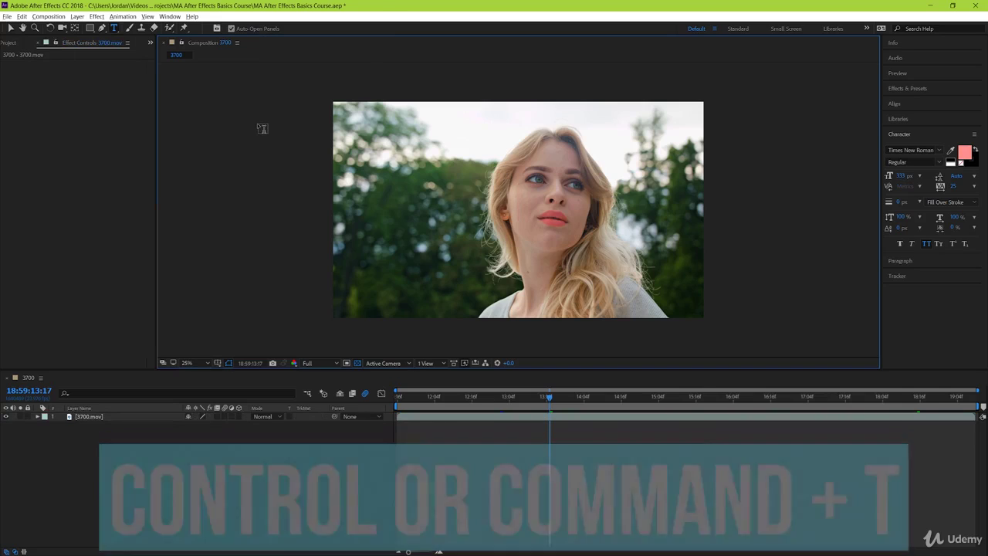
pyautogui.click(526, 200)
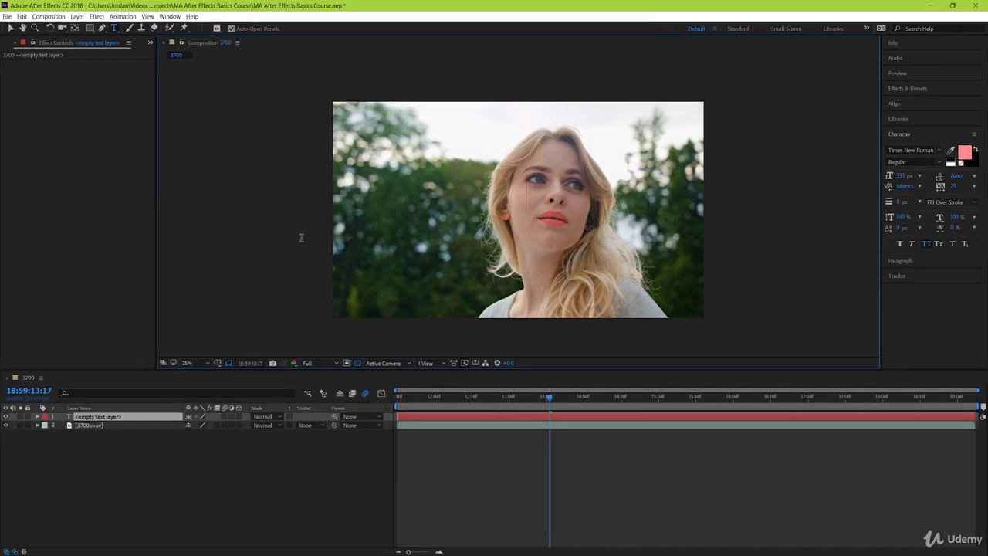
pyautogui.write('Motion Arra')
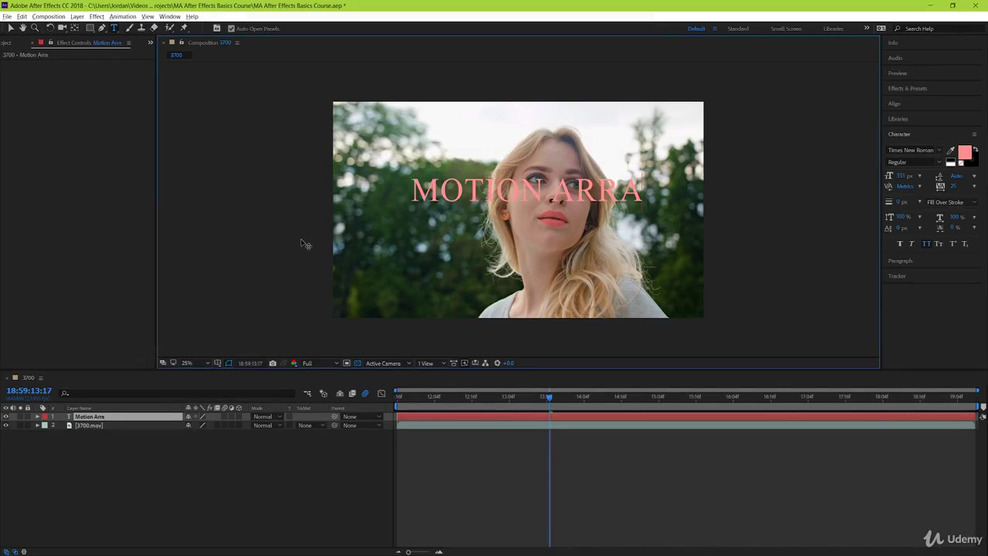
pyautogui.write('y')
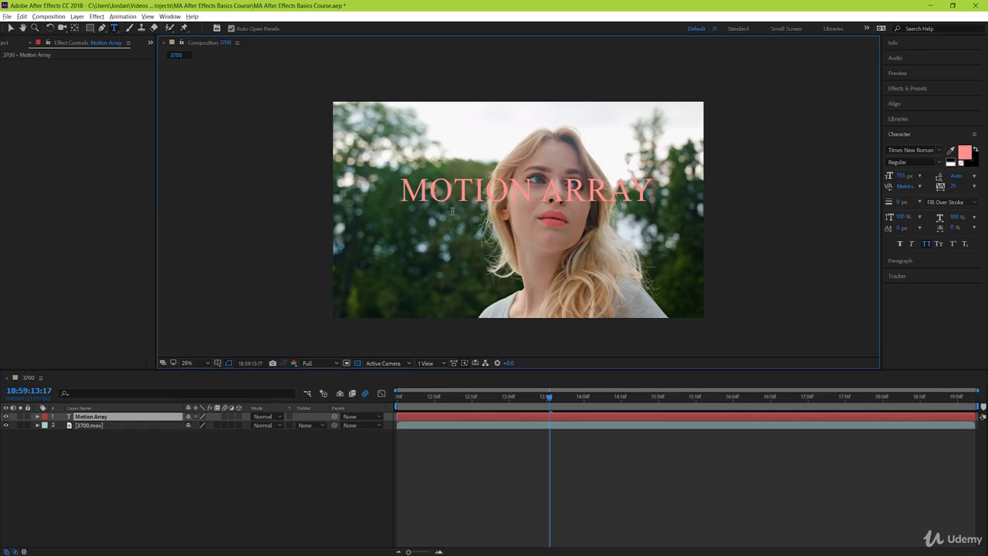
# Step: Set the word MOTION in Bebas Neue Bold by searching 'beb' in the font list
pyautogui.doubleClick(451, 191)
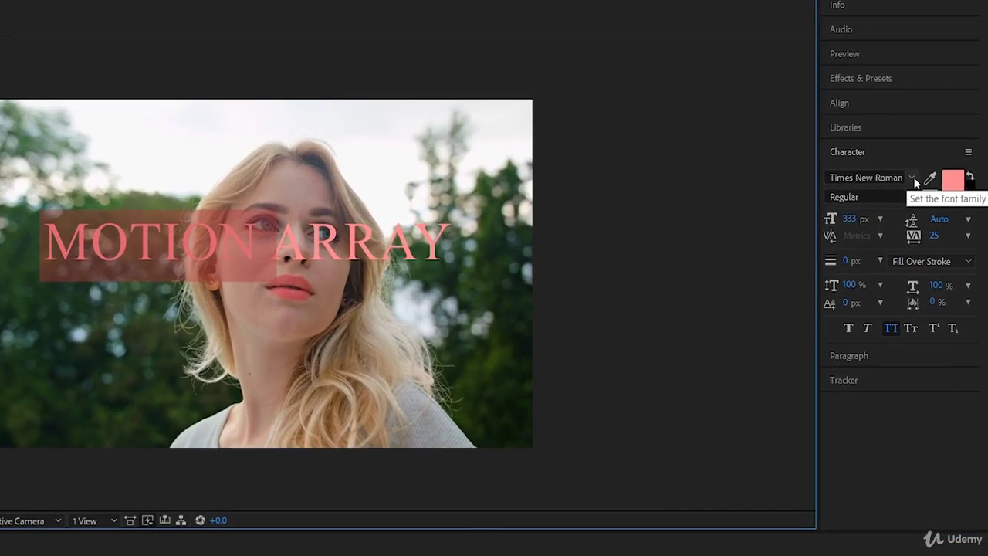
pyautogui.click(938, 151)
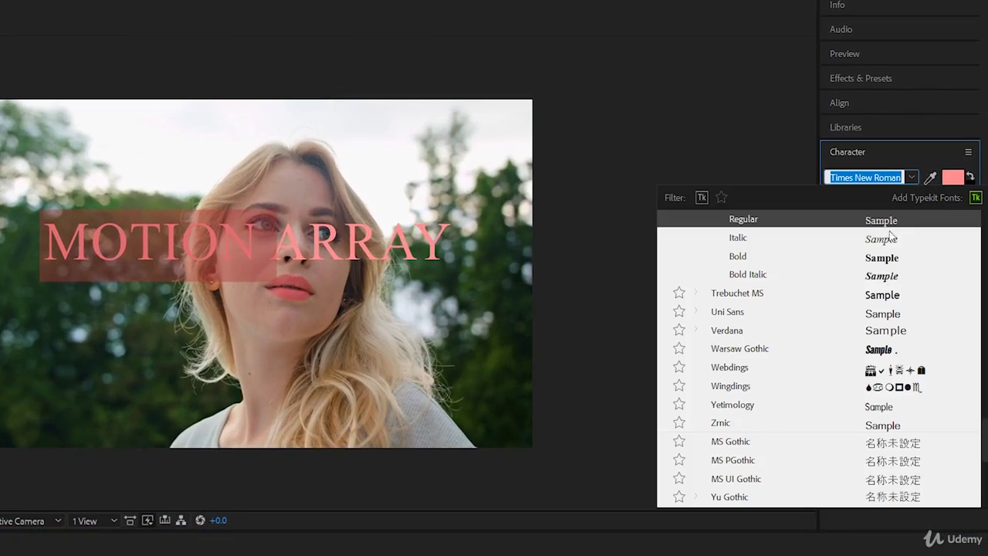
pyautogui.scroll(-5, 874, 382)
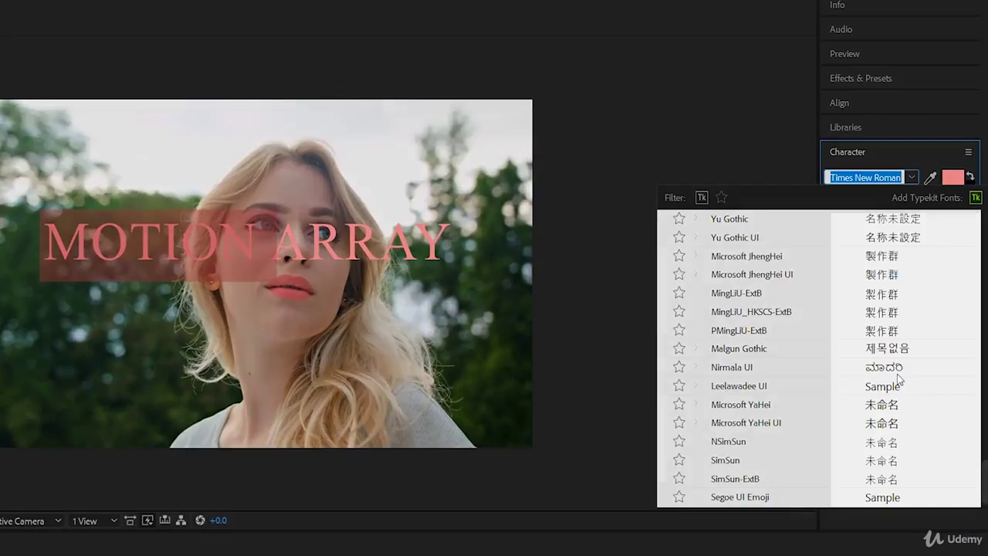
pyautogui.scroll(5, 887, 370)
pyautogui.scroll(3, 899, 378)
pyautogui.scroll(3, 900, 378)
pyautogui.scroll(3, 900, 378)
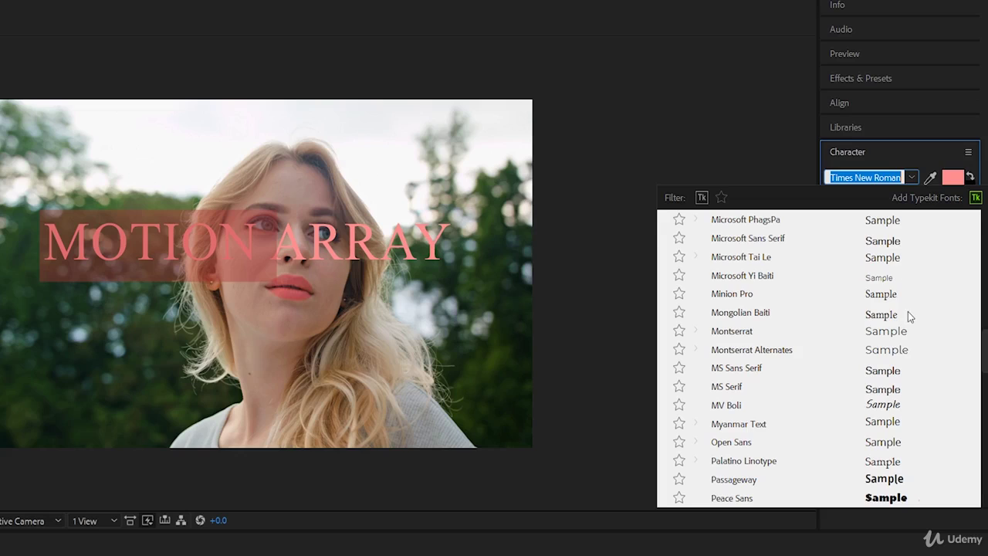
pyautogui.write('beb')
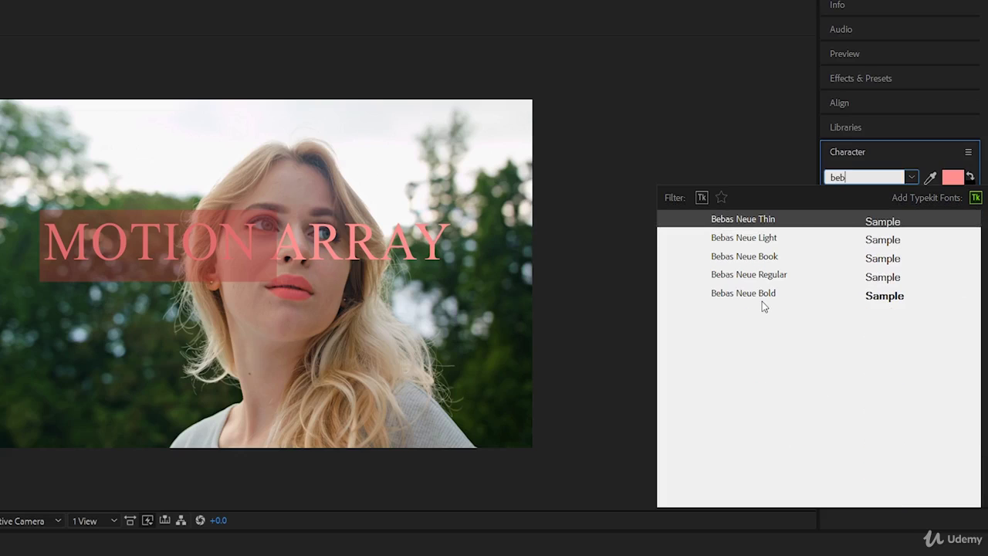
pyautogui.click(757, 298)
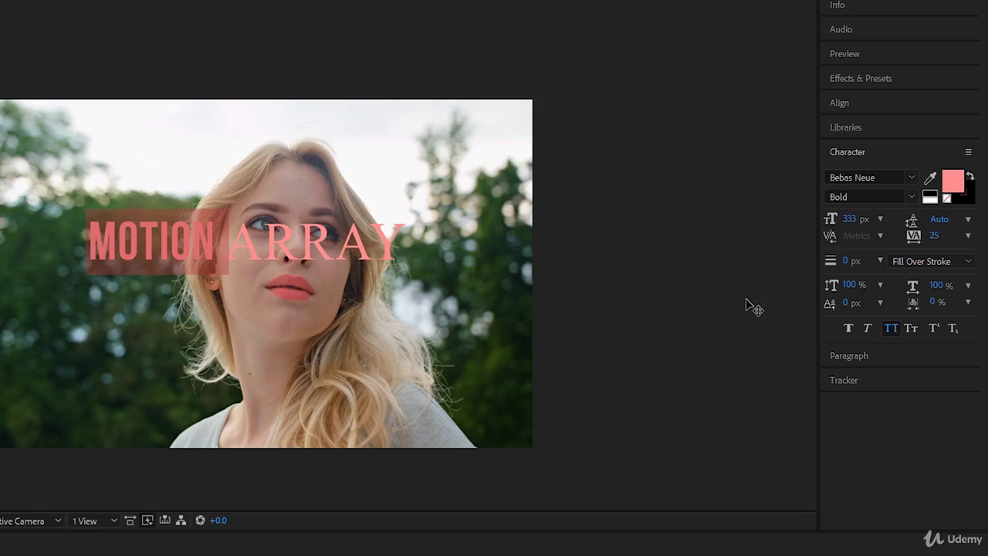
# Step: Apply Bebas Neue Bold to the whole MOTION ARRAY title
pyautogui.click(254, 252)
pyautogui.hotkey('ctrl', 'a')
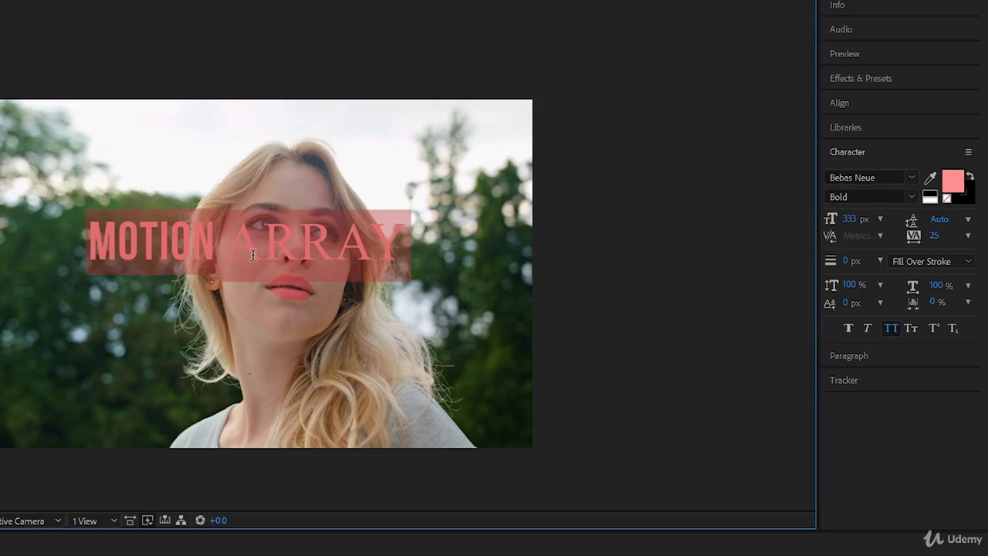
pyautogui.click(895, 177)
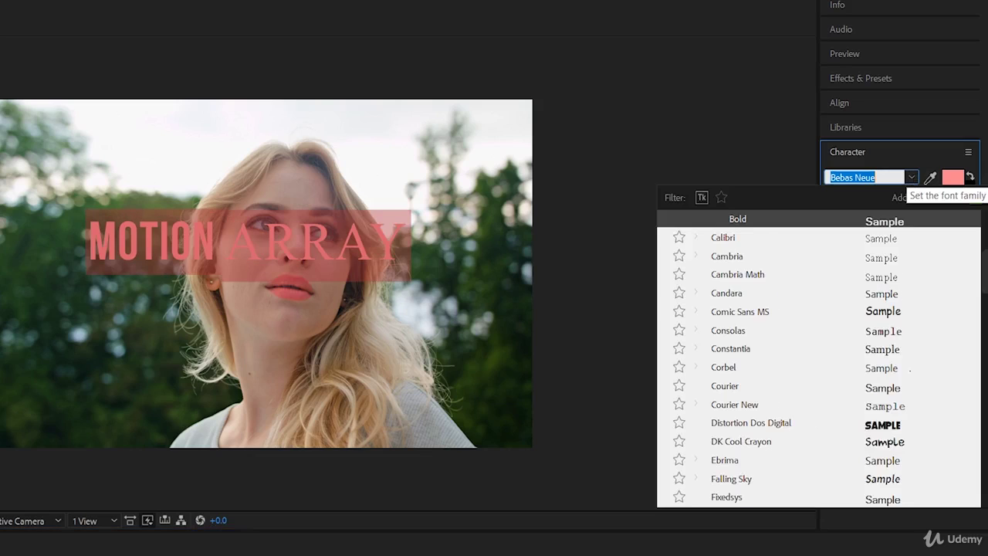
pyautogui.write('beb')
pyautogui.click(772, 293)
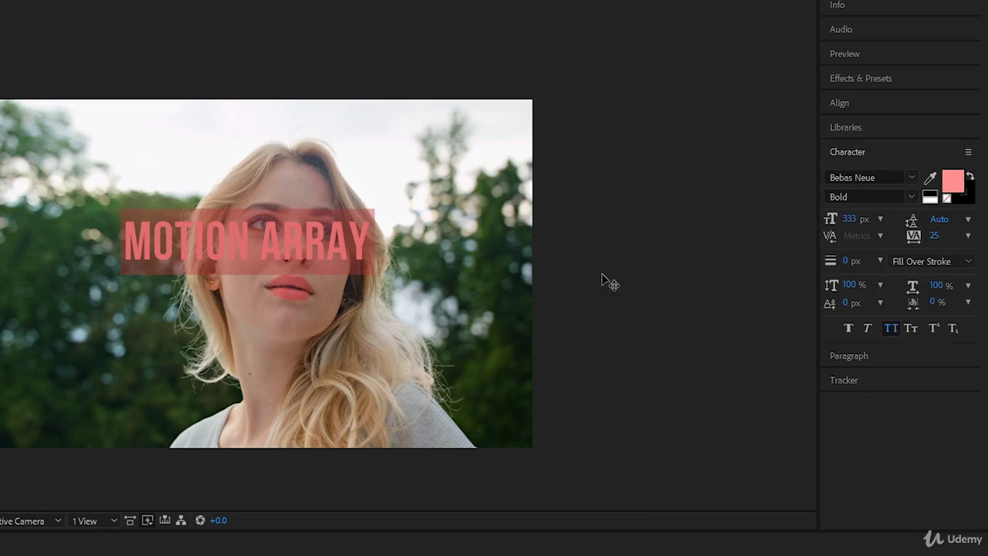
pyautogui.click(321, 240)
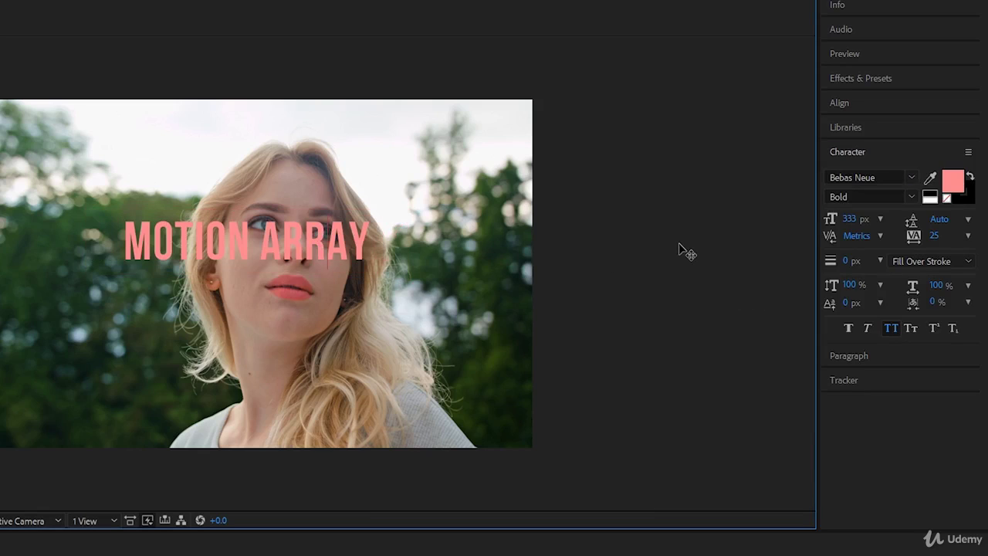
# Step: Try the Thin and Book weights on the title, then keep Bold
pyautogui.hotkey('ctrl', 'a')
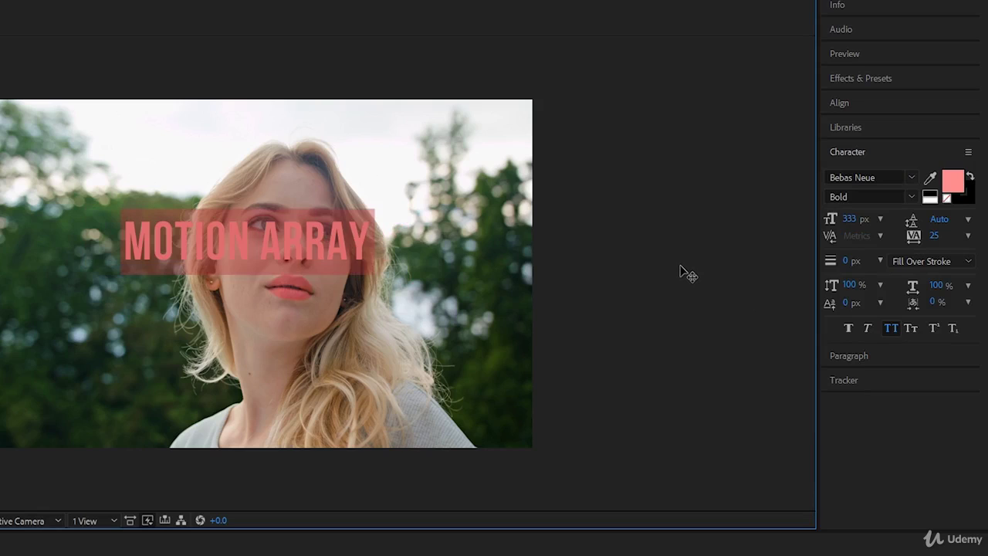
pyautogui.click(911, 196)
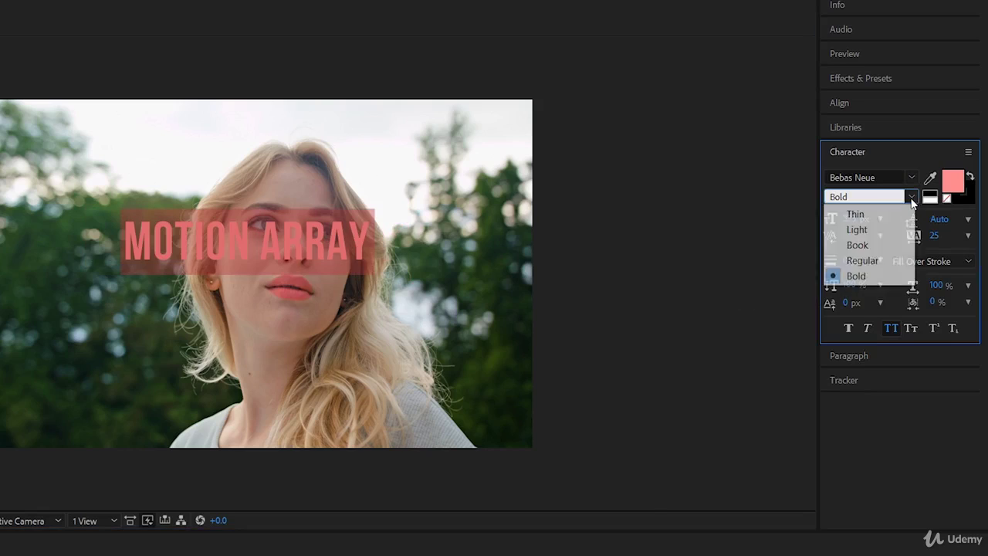
pyautogui.click(888, 213)
pyautogui.click(911, 197)
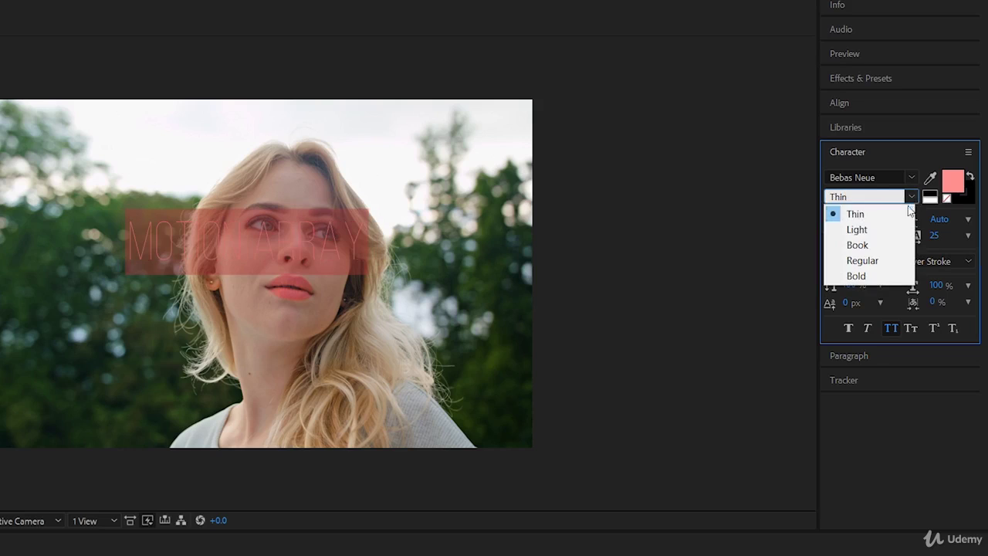
pyautogui.click(858, 245)
pyautogui.click(911, 197)
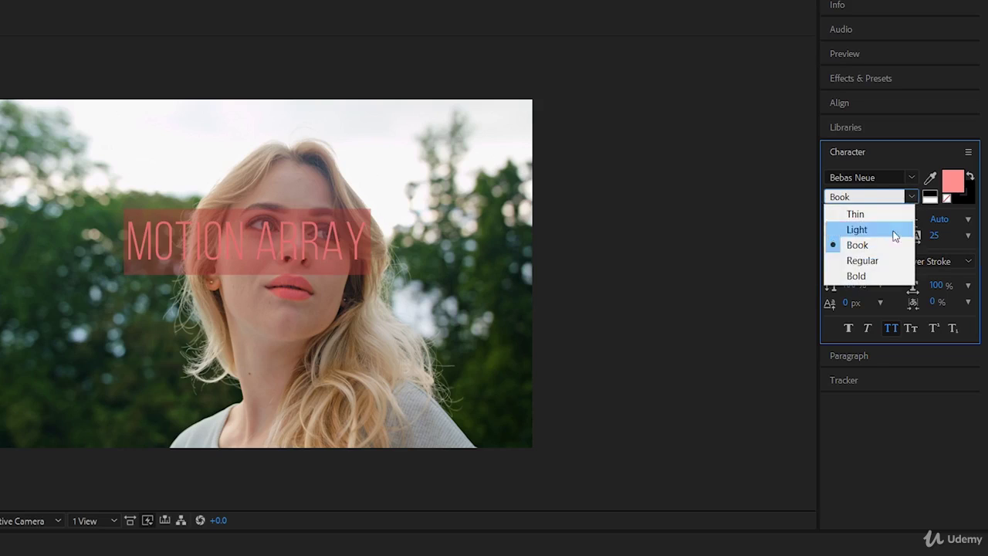
pyautogui.click(869, 275)
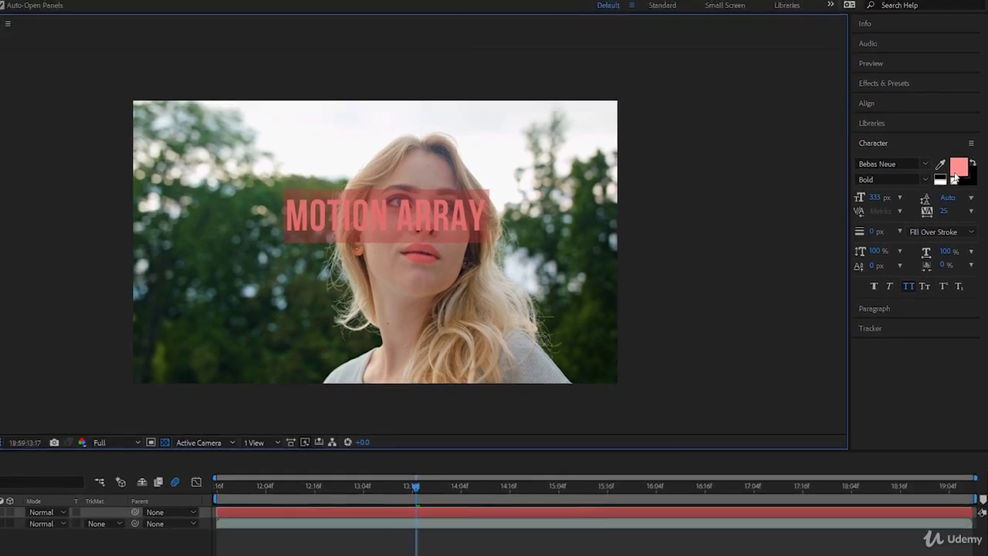
# Step: Make the title light blue and set its font size to 500 px
pyautogui.click(964, 154)
pyautogui.moveTo(573, 345); pyautogui.dragTo(572, 342)
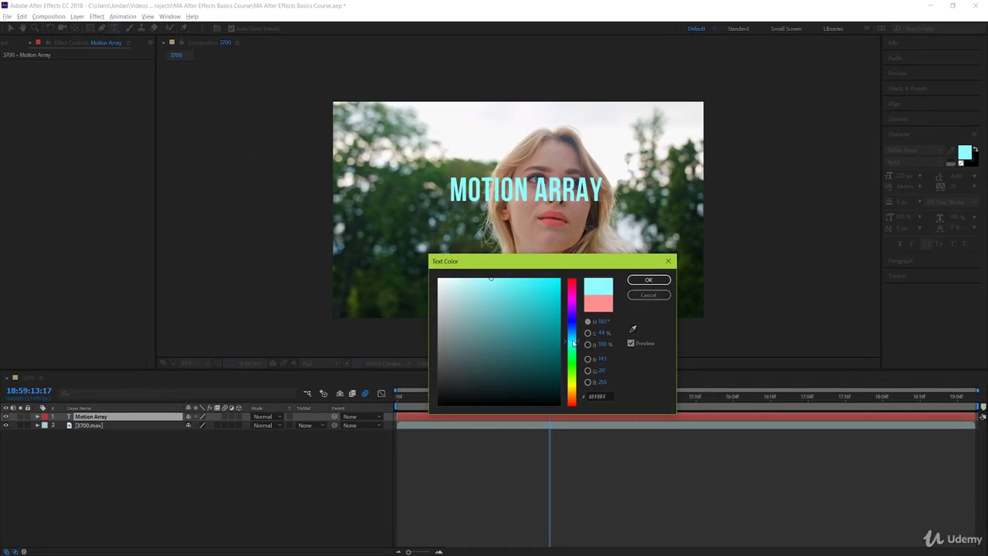
pyautogui.click(648, 280)
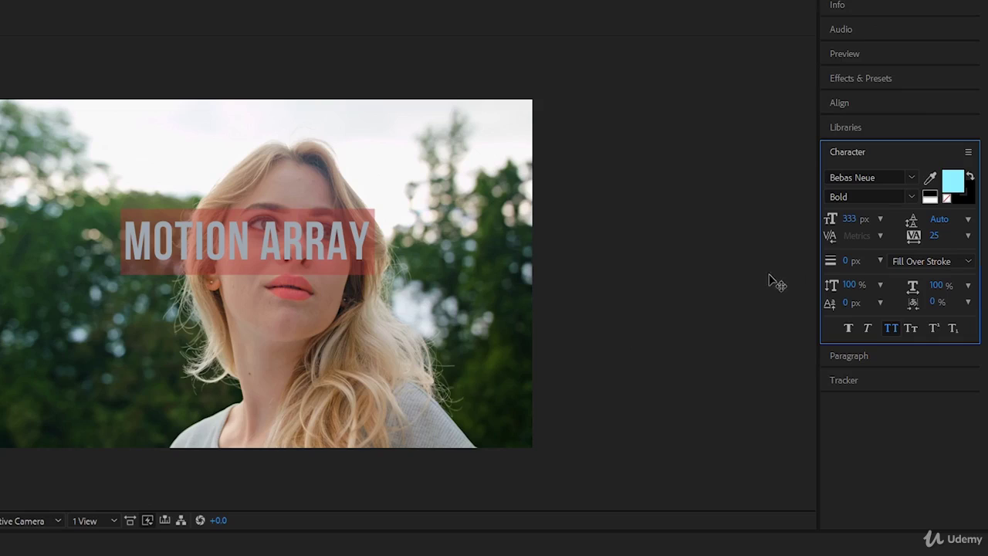
pyautogui.click(848, 220)
pyautogui.moveTo(847, 219); pyautogui.dragTo(896, 242)
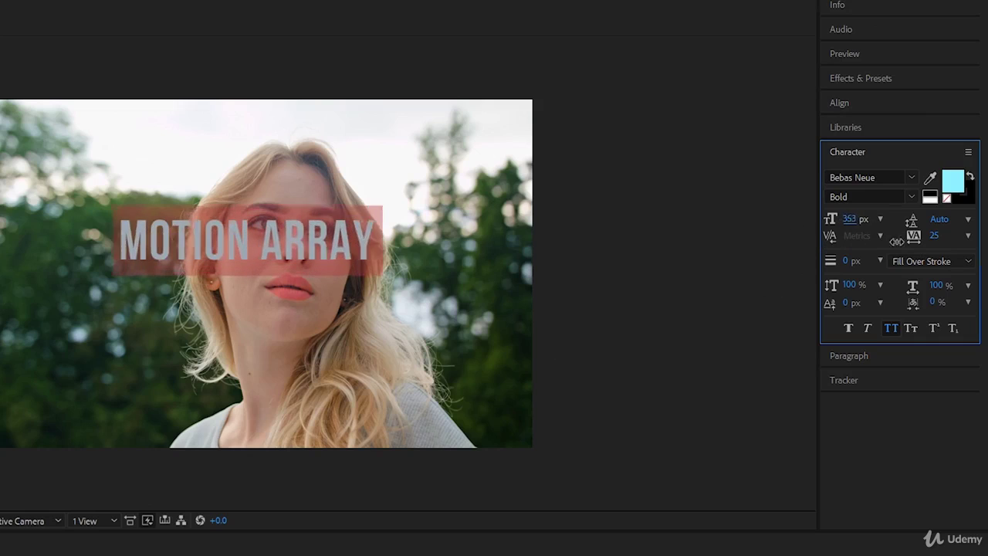
pyautogui.moveTo(896, 241)
pyautogui.mouseDown()
pyautogui.moveTo(798, 244)
pyautogui.moveTo(809, 226)
pyautogui.moveTo(839, 260)
pyautogui.mouseUp()
pyautogui.click(849, 218)
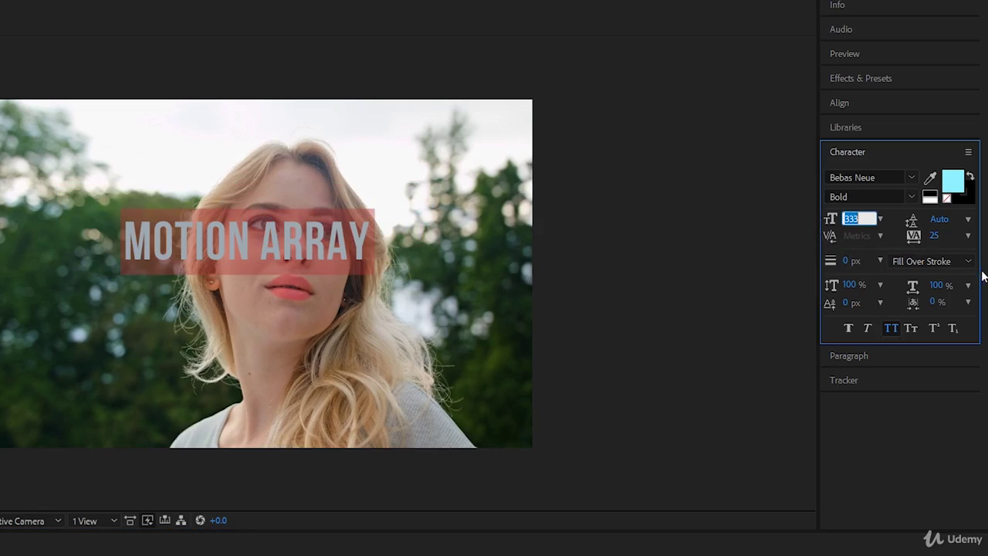
pyautogui.write('500')
pyautogui.press('Return')
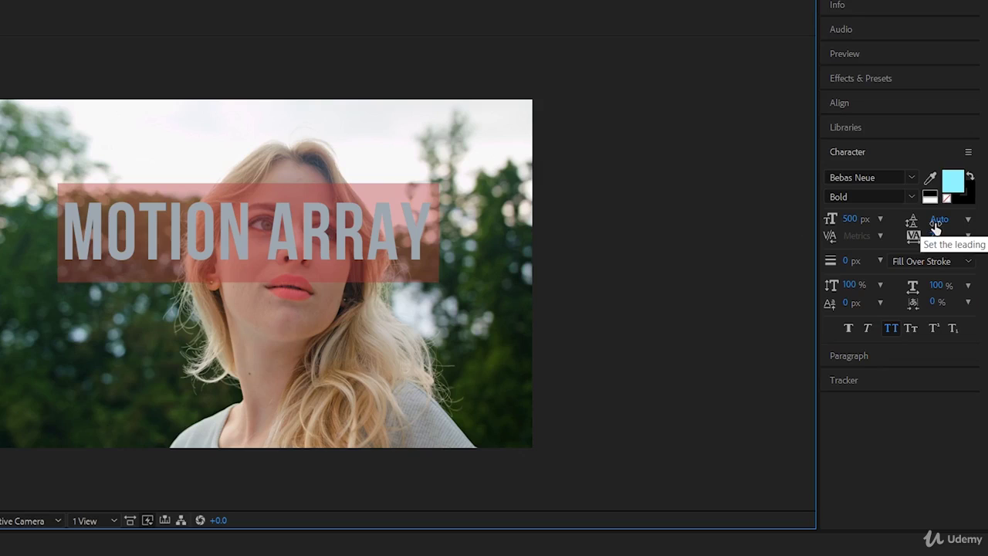
# Step: Break MOTION and ARRAY onto two lines and raise the leading to 723 px
pyautogui.moveTo(936, 222); pyautogui.dragTo(930, 220)
pyautogui.click(252, 230)
pyautogui.press('Return')
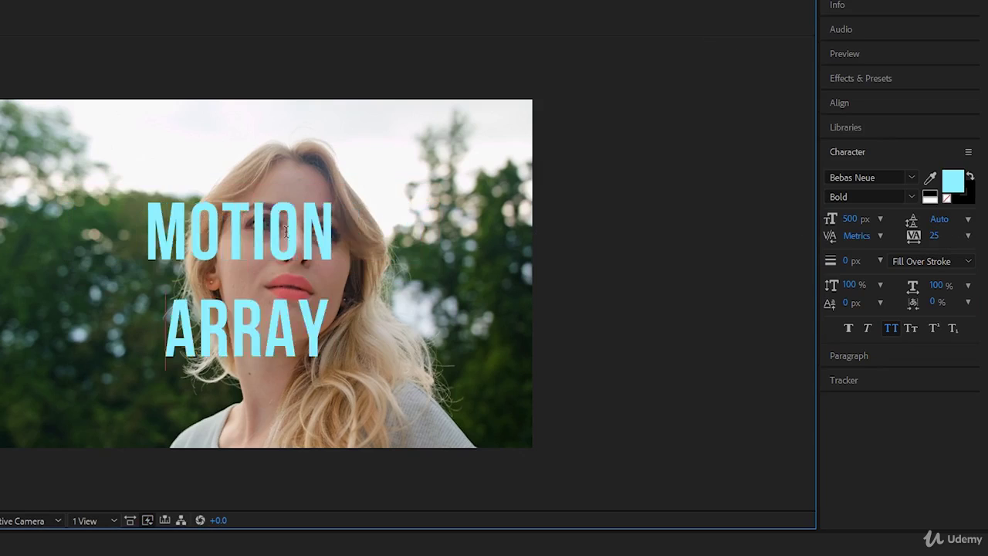
pyautogui.hotkey('ctrl', 'a')
pyautogui.click(936, 221)
pyautogui.moveTo(936, 221)
pyautogui.mouseDown()
pyautogui.moveTo(982, 209)
pyautogui.moveTo(977, 230)
pyautogui.mouseUp()
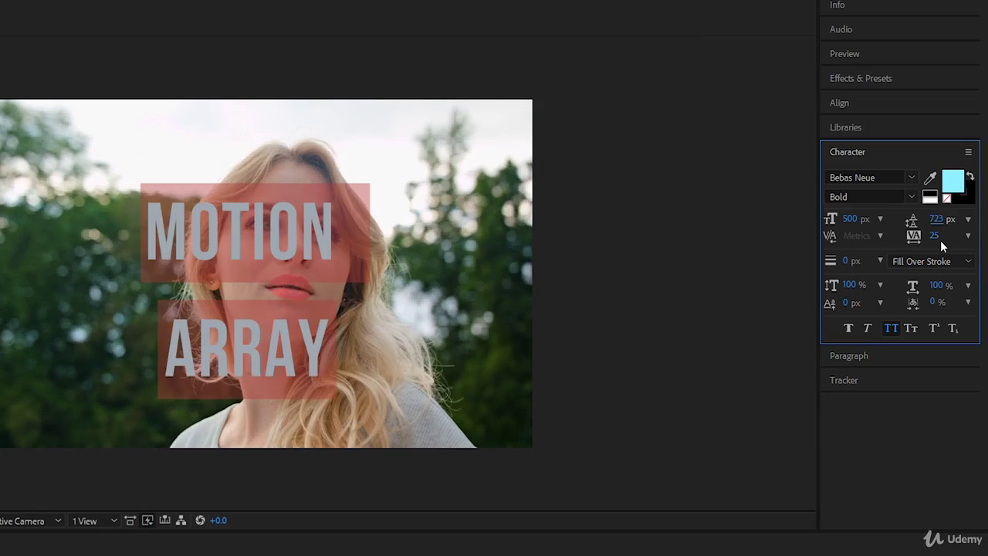
# Step: Test kerning between ARR and AY, undo it, then set tracking to 69
pyautogui.click(265, 348)
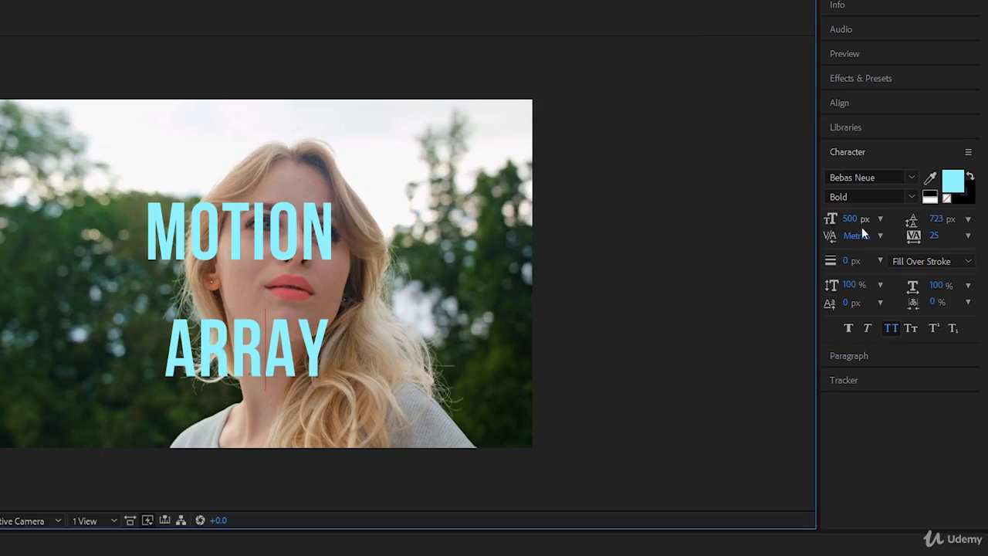
pyautogui.moveTo(852, 237); pyautogui.dragTo(640, 236)
pyautogui.hotkey('ctrl', 'z')
pyautogui.hotkey('ctrl', 'a')
pyautogui.moveTo(934, 236)
pyautogui.mouseDown()
pyautogui.moveTo(692, 272)
pyautogui.moveTo(932, 285)
pyautogui.mouseUp()
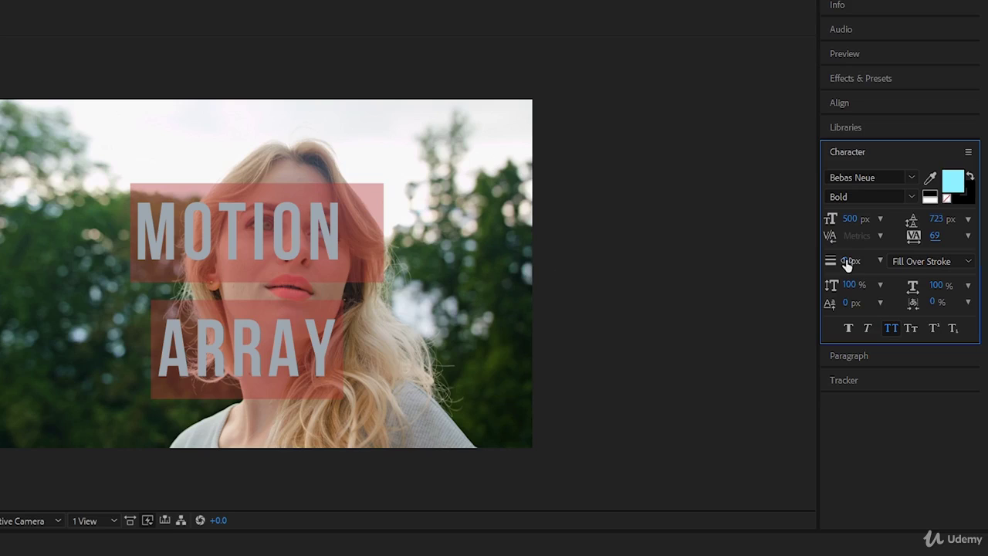
pyautogui.moveTo(847, 263); pyautogui.dragTo(853, 263)
pyautogui.moveTo(876, 261)
pyautogui.mouseDown()
pyautogui.moveTo(909, 270)
pyautogui.moveTo(877, 261)
pyautogui.mouseUp()
pyautogui.moveTo(849, 261)
pyautogui.mouseDown()
pyautogui.moveTo(934, 265)
pyautogui.moveTo(883, 271)
pyautogui.mouseUp()
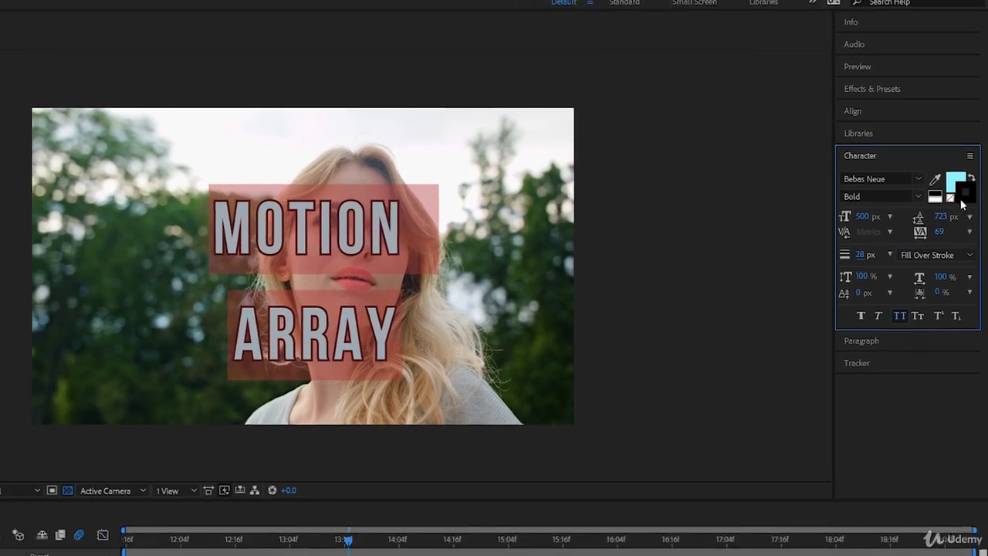
pyautogui.click(961, 201)
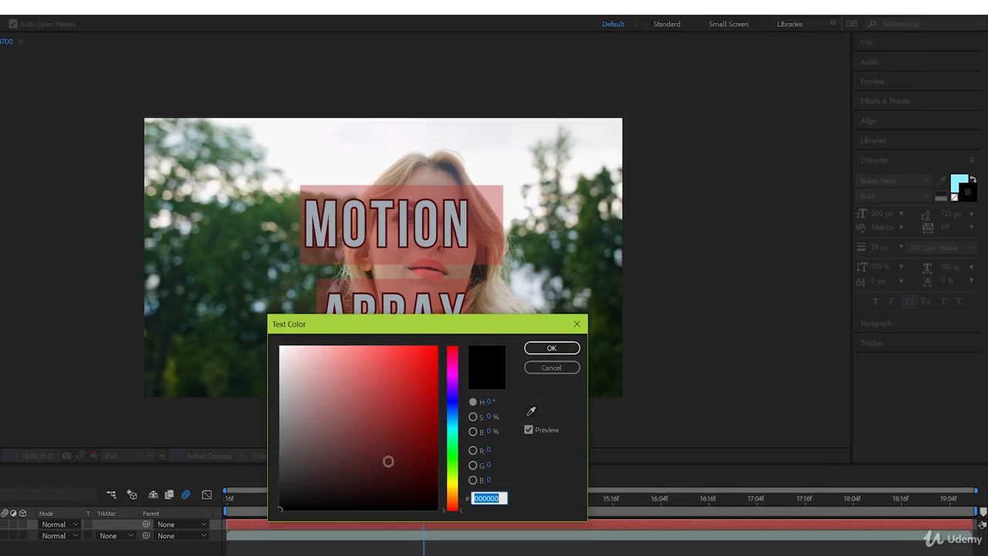
pyautogui.click(453, 485)
pyautogui.click(413, 377)
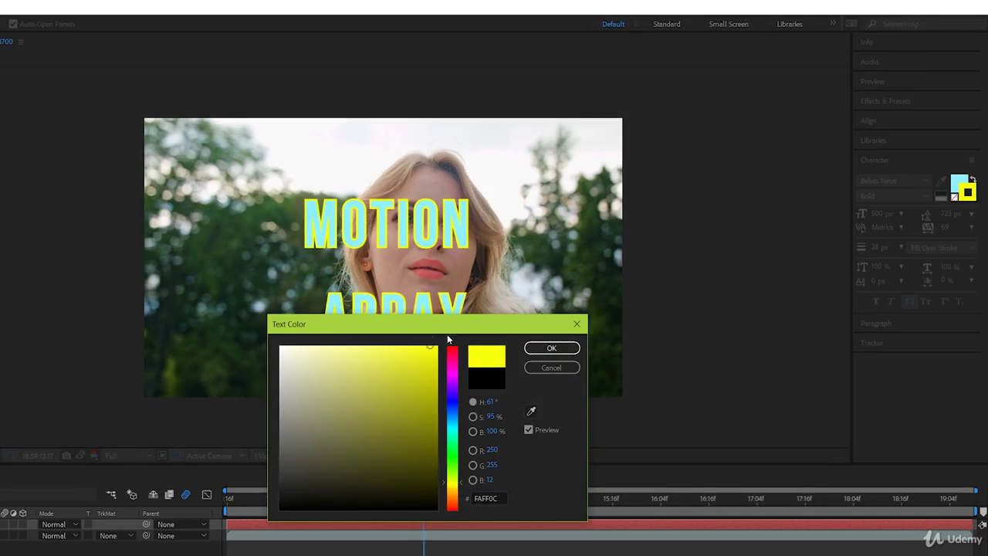
pyautogui.click(554, 348)
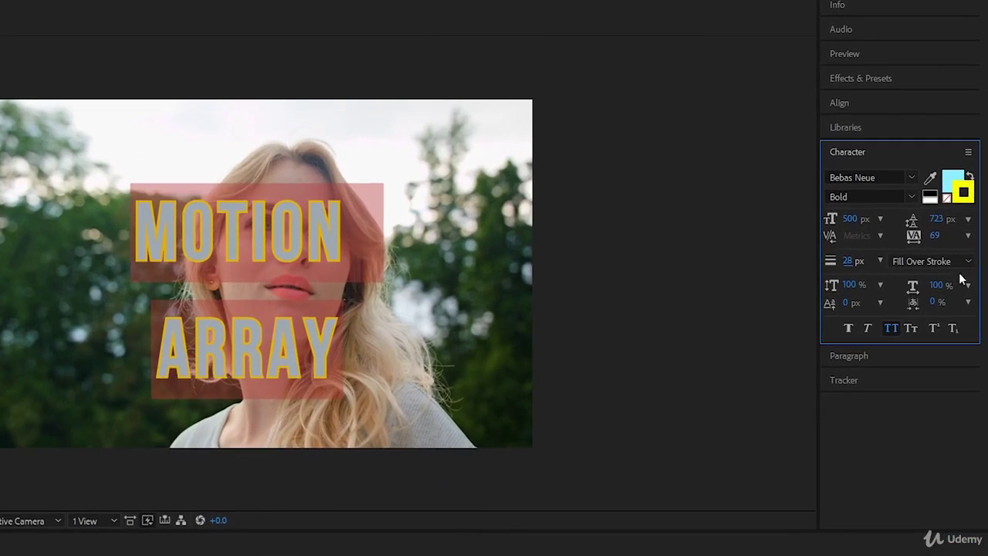
pyautogui.click(965, 262)
pyautogui.click(946, 293)
pyautogui.click(962, 262)
pyautogui.click(955, 278)
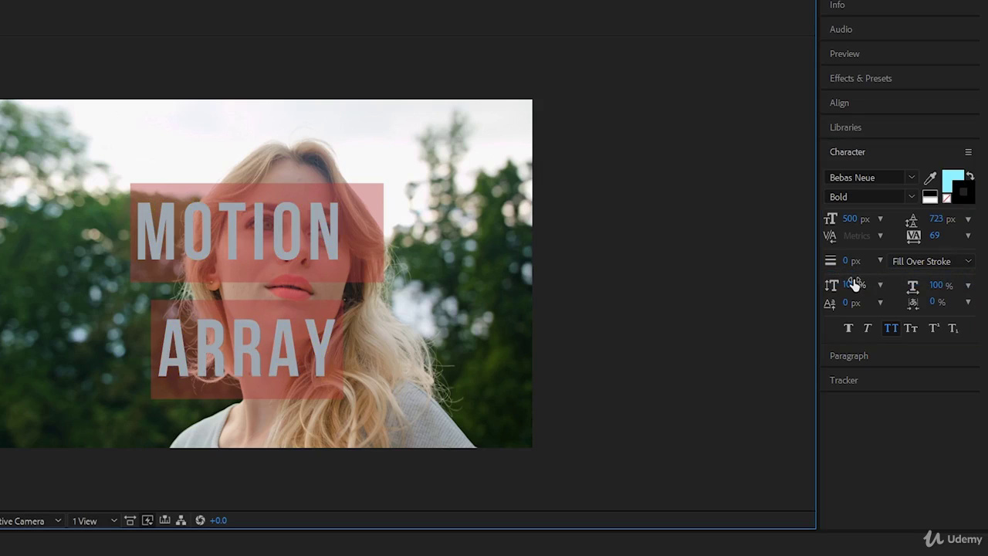
# Step: Try vertical scale, horizontal scale and baseline shift, undoing each, then apply tsume
pyautogui.moveTo(855, 284); pyautogui.dragTo(820, 285)
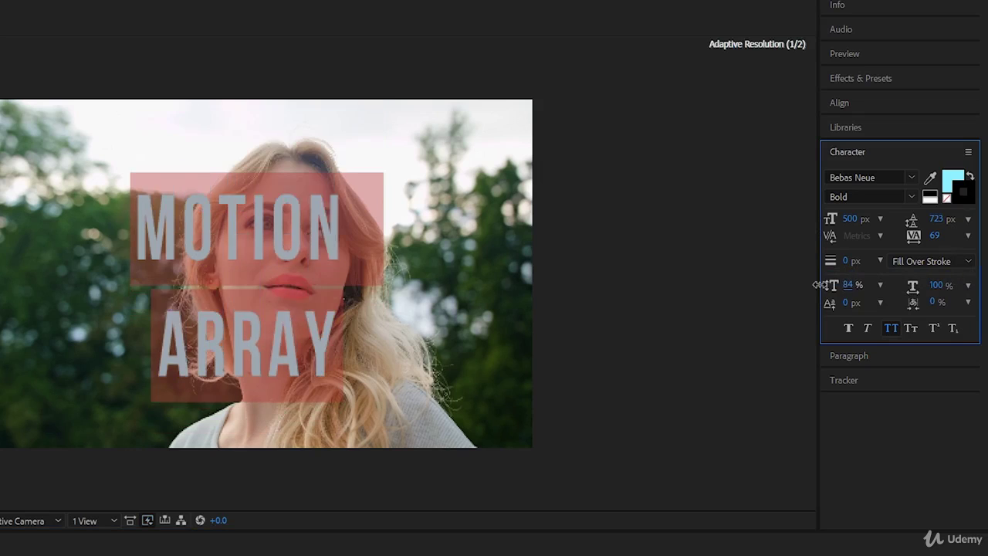
pyautogui.hotkey('ctrl', 'z')
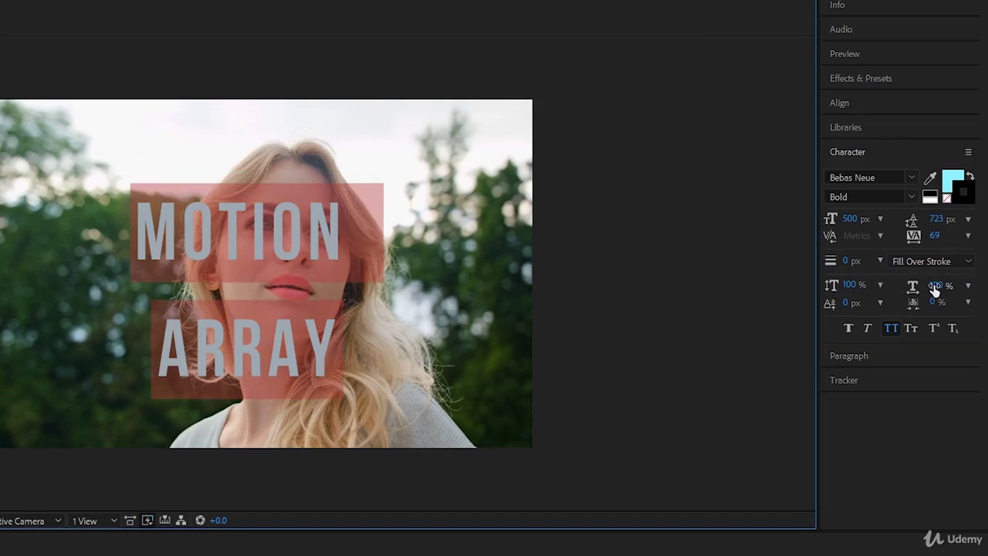
pyautogui.moveTo(935, 288); pyautogui.dragTo(841, 303)
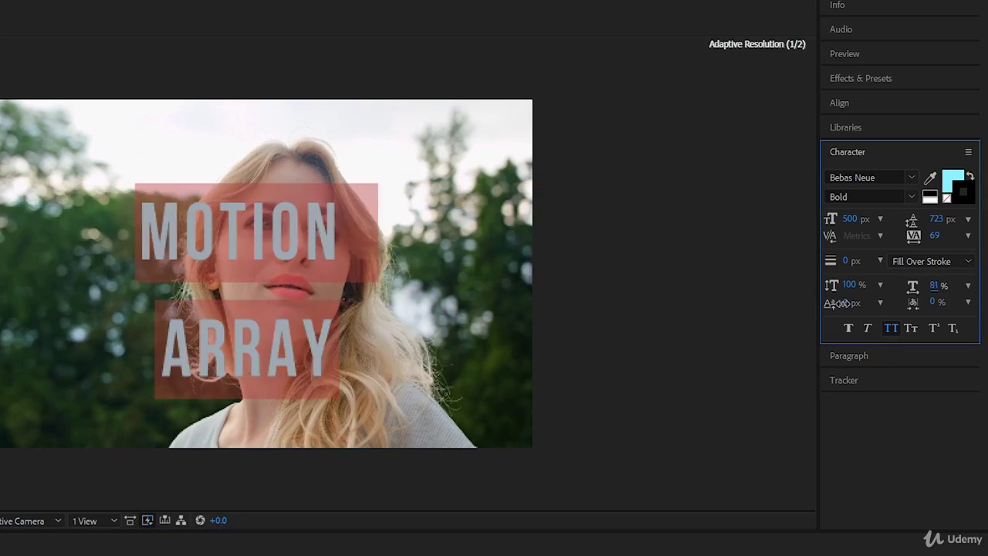
pyautogui.hotkey('ctrl', 'z')
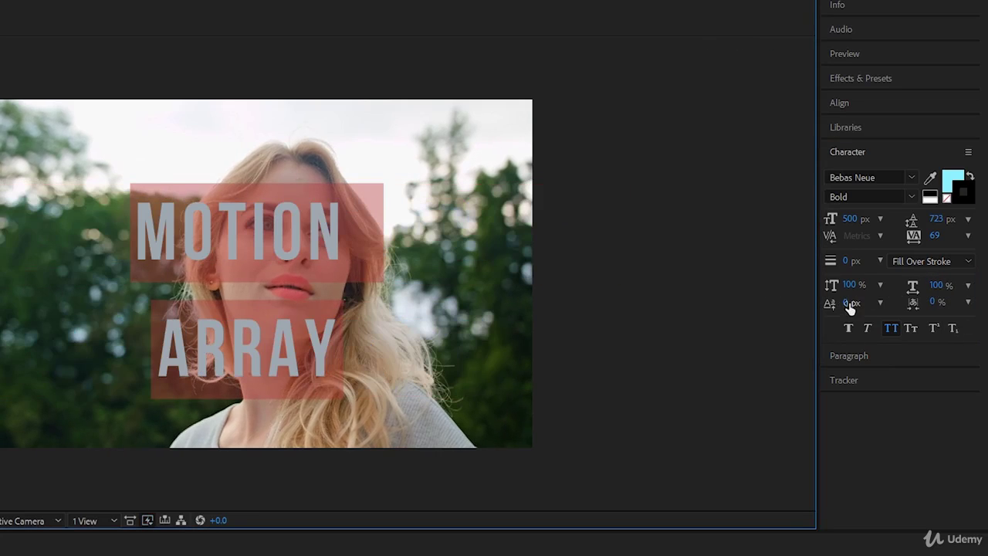
pyautogui.moveTo(849, 303)
pyautogui.mouseDown()
pyautogui.moveTo(656, 301)
pyautogui.moveTo(709, 305)
pyautogui.mouseUp()
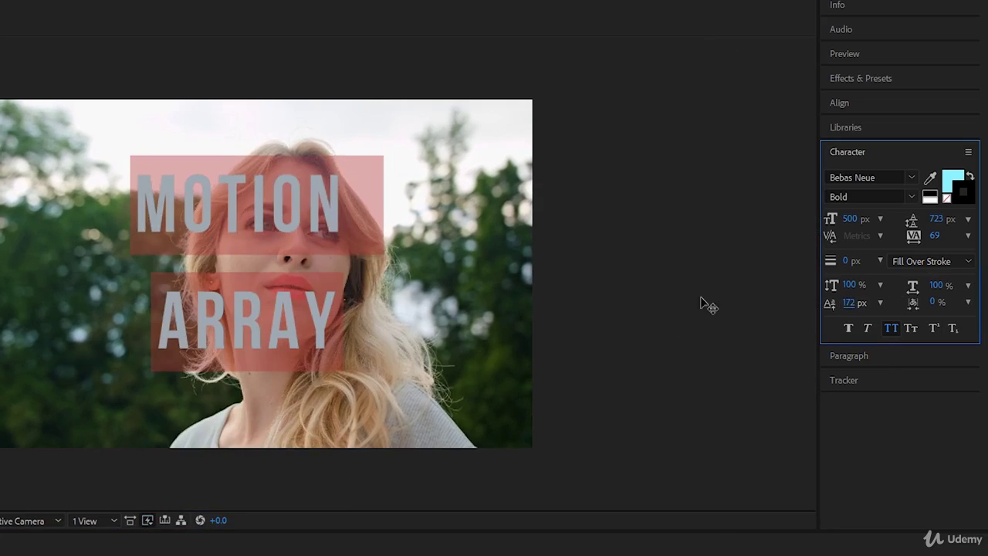
pyautogui.hotkey('ctrl', 'z')
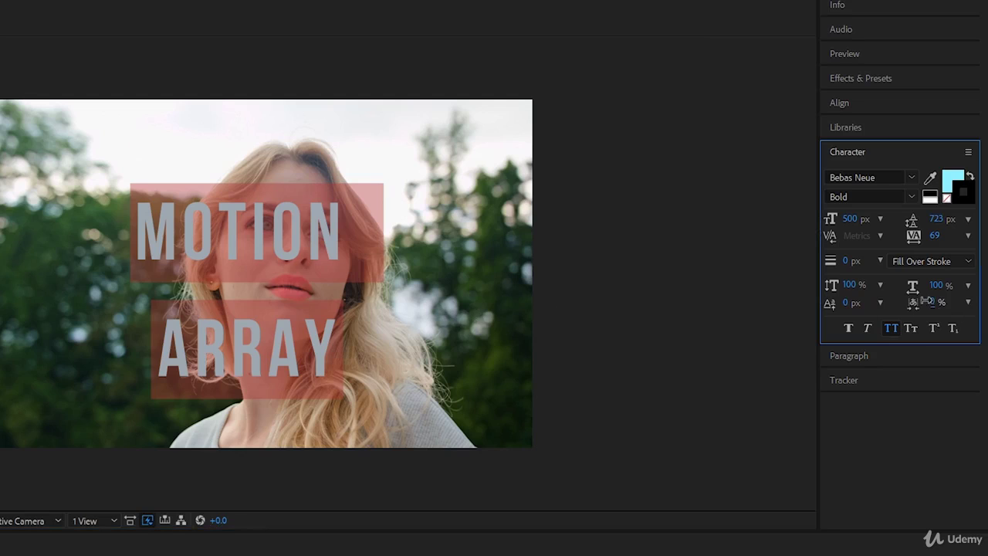
pyautogui.moveTo(926, 301); pyautogui.dragTo(949, 302)
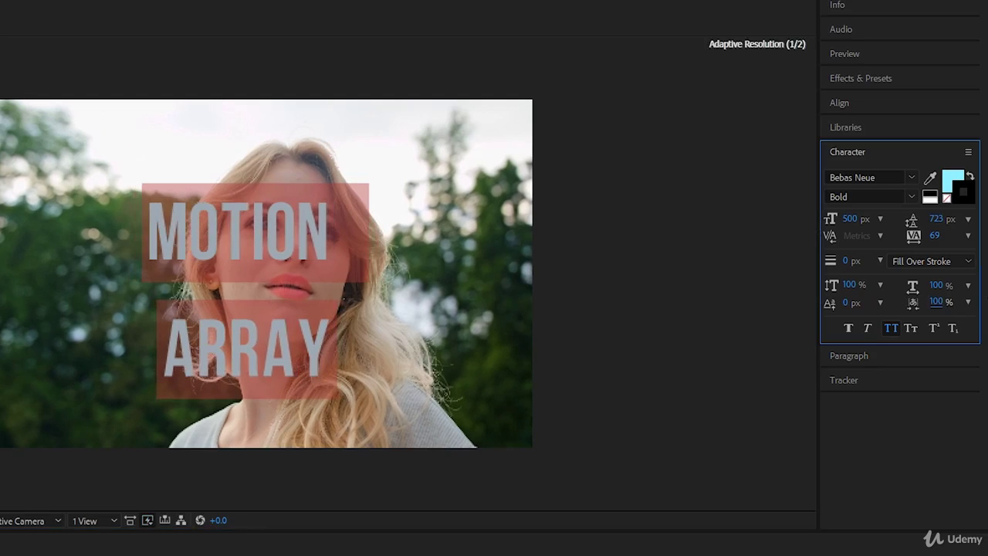
pyautogui.click(329, 353)
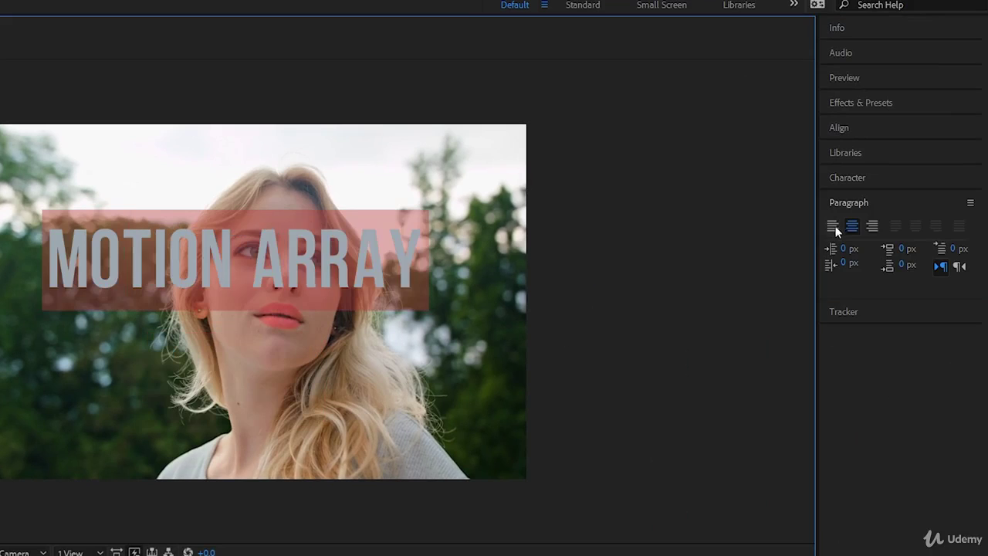
# Step: Center-align the MOTION ARRAY title after trying left and right alignment
pyautogui.click(834, 225)
pyautogui.click(853, 225)
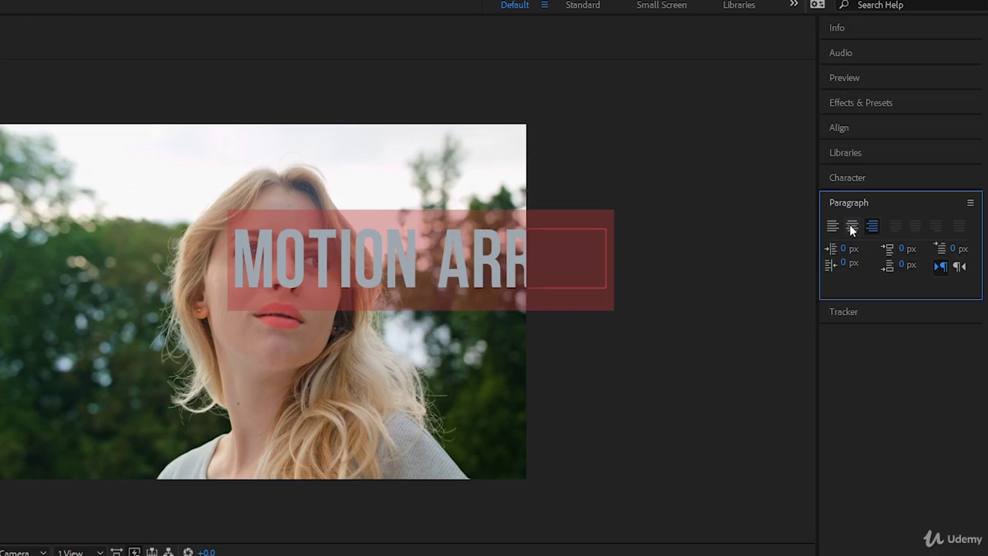
pyautogui.click(852, 225)
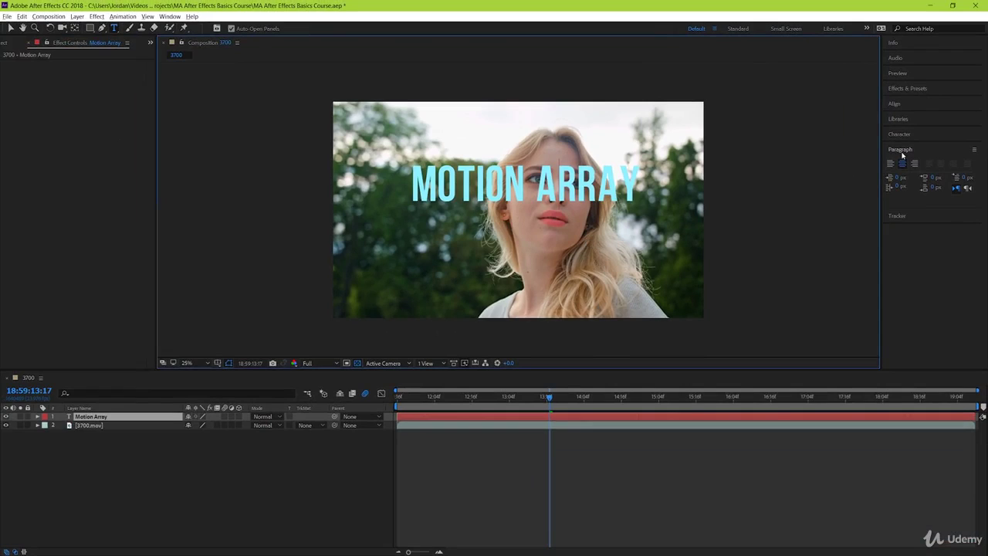
pyautogui.click(901, 151)
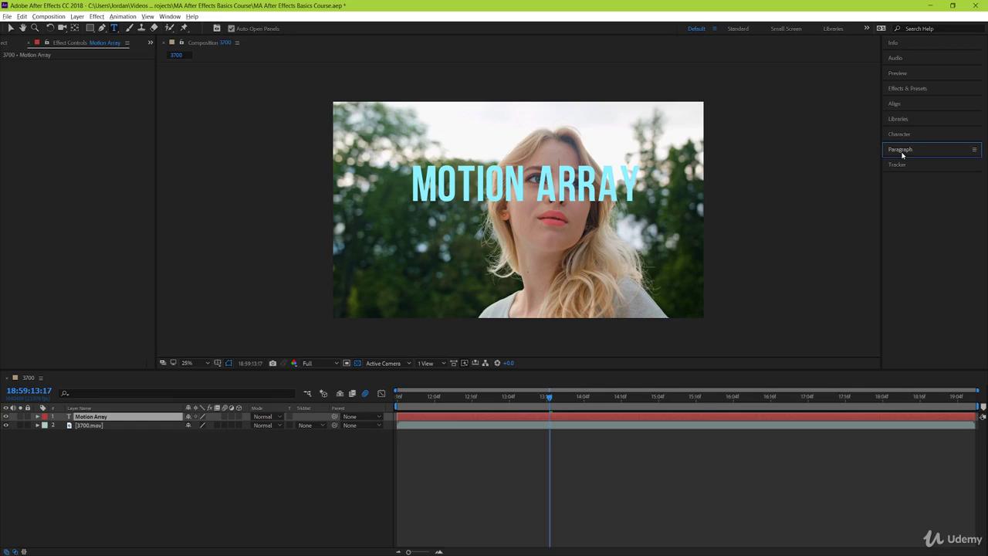
# Step: Add a Skew animator to the Motion Array layer, test a heavy skew, and undo to 0
pyautogui.click(37, 416)
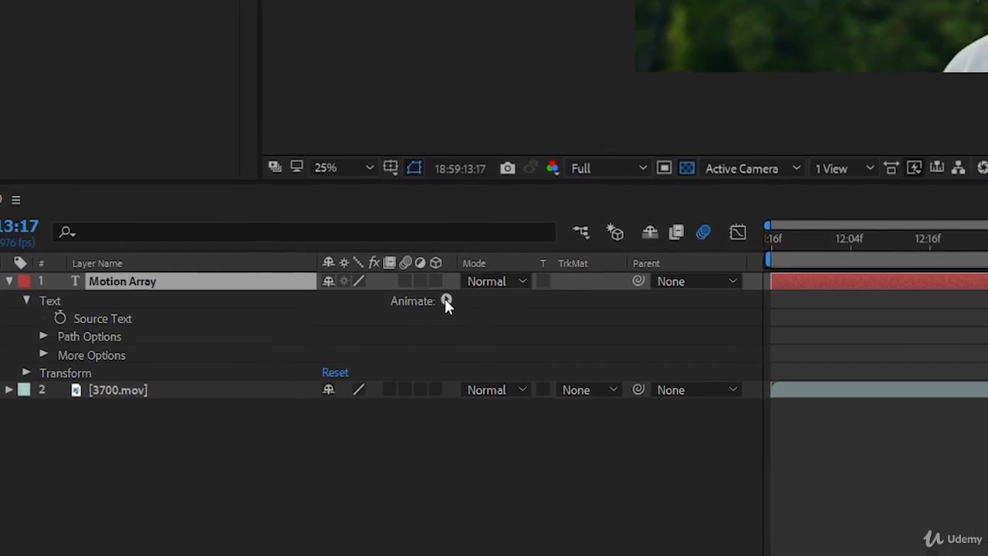
pyautogui.click(448, 285)
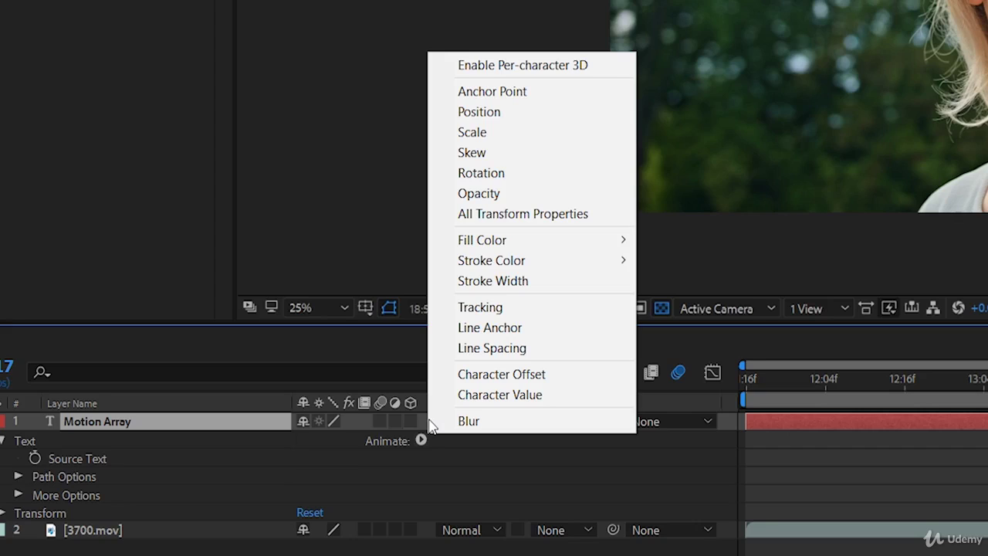
pyautogui.click(472, 152)
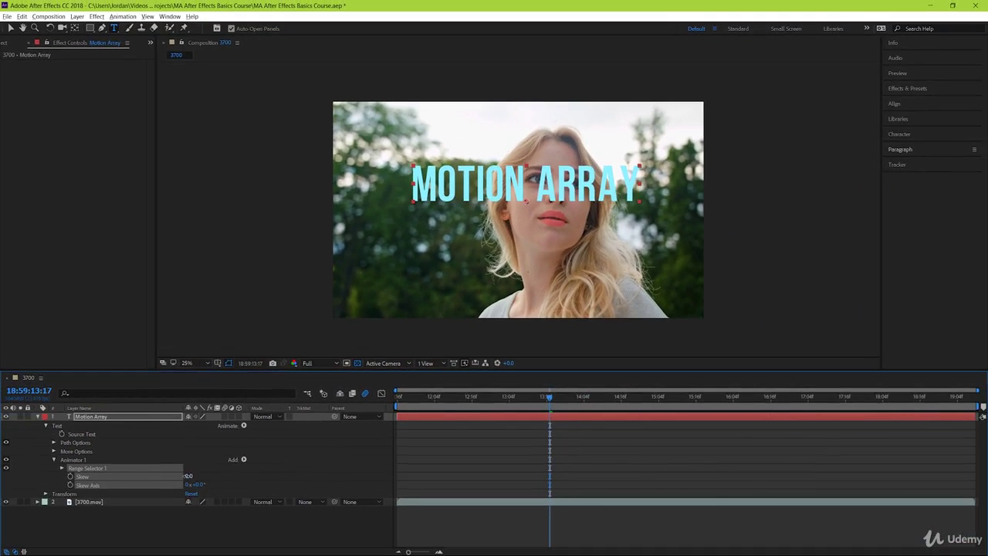
pyautogui.moveTo(189, 476)
pyautogui.mouseDown()
pyautogui.moveTo(233, 470)
pyautogui.moveTo(149, 474)
pyautogui.moveTo(231, 486)
pyautogui.moveTo(426, 481)
pyautogui.mouseUp()
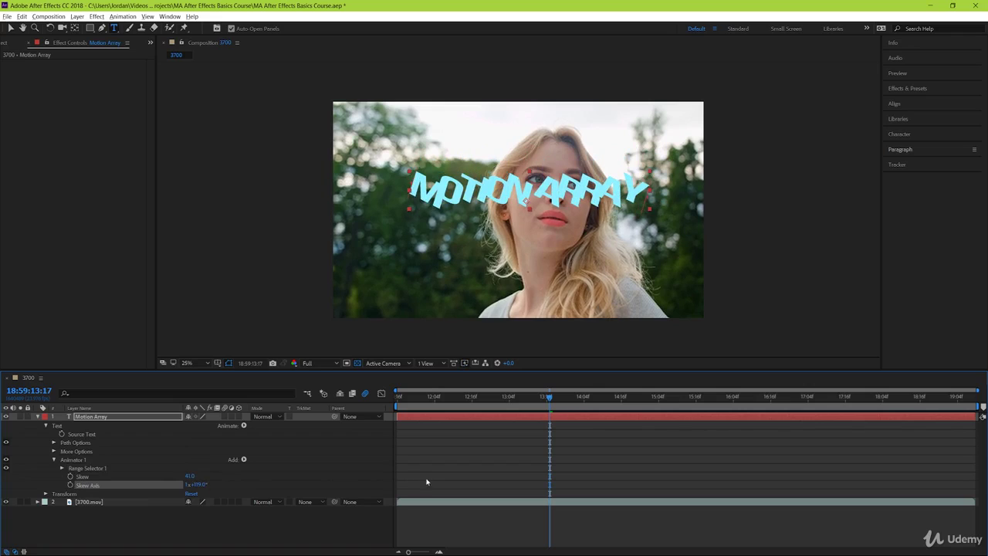
pyautogui.hotkey('ctrl', 'z')
pyautogui.hotkey('ctrl', 'z')
pyautogui.hotkey('ctrl', 'z')
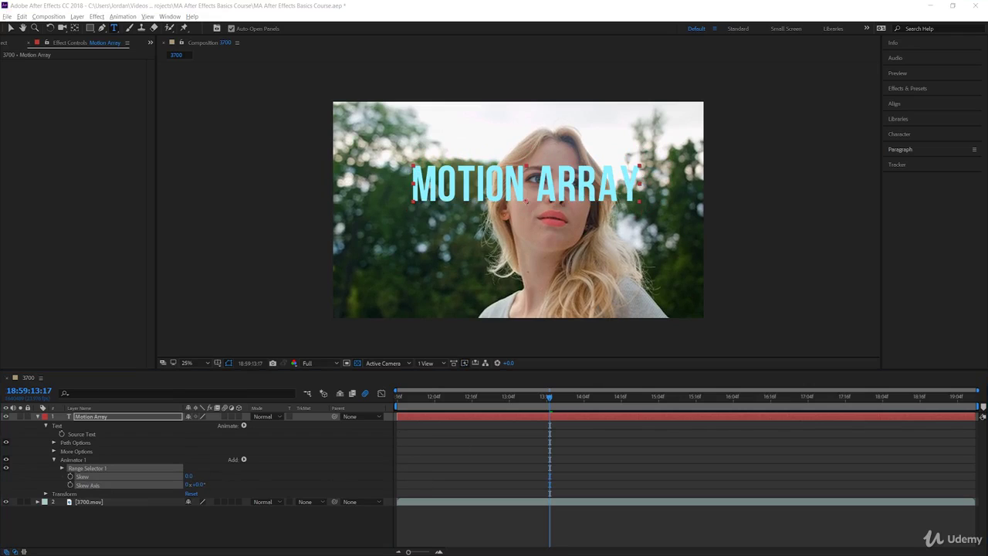
pyautogui.click(477, 539)
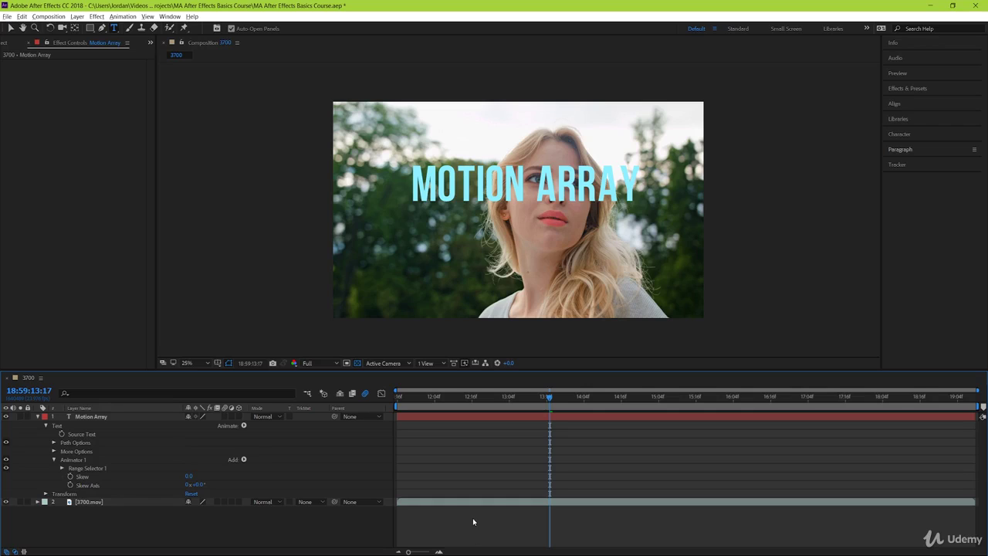
pyautogui.click(75, 459)
pyautogui.press('Delete')
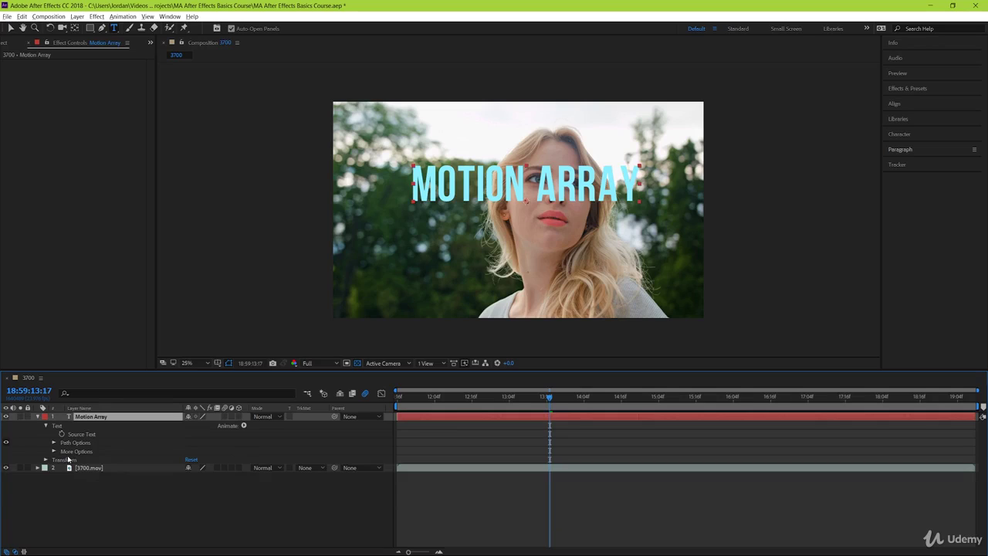
pyautogui.press('q')
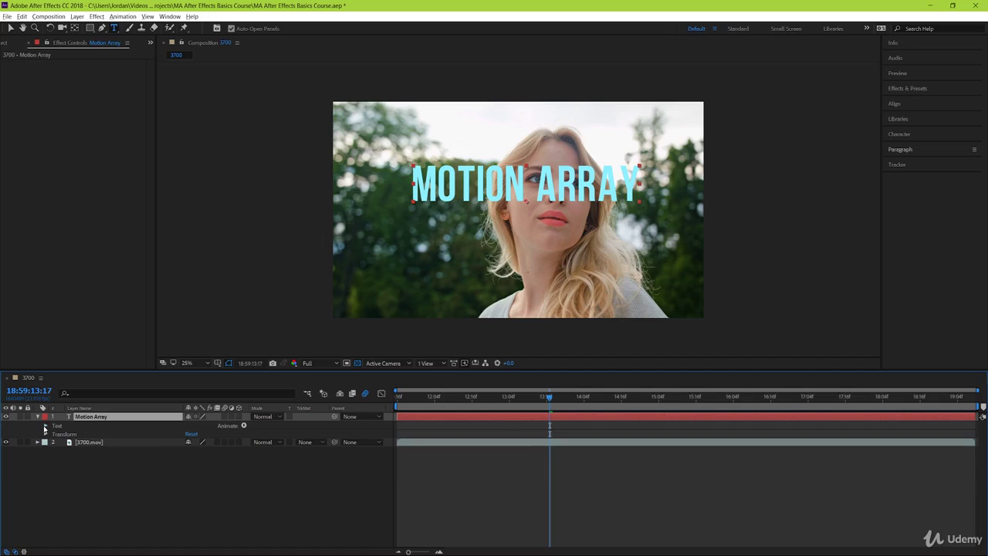
pyautogui.click(223, 495)
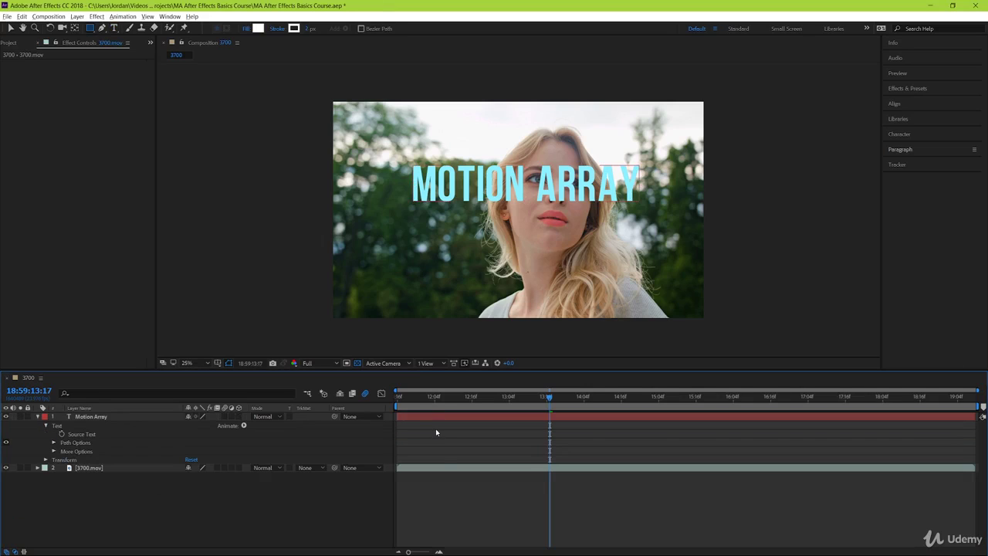
pyautogui.press('v')
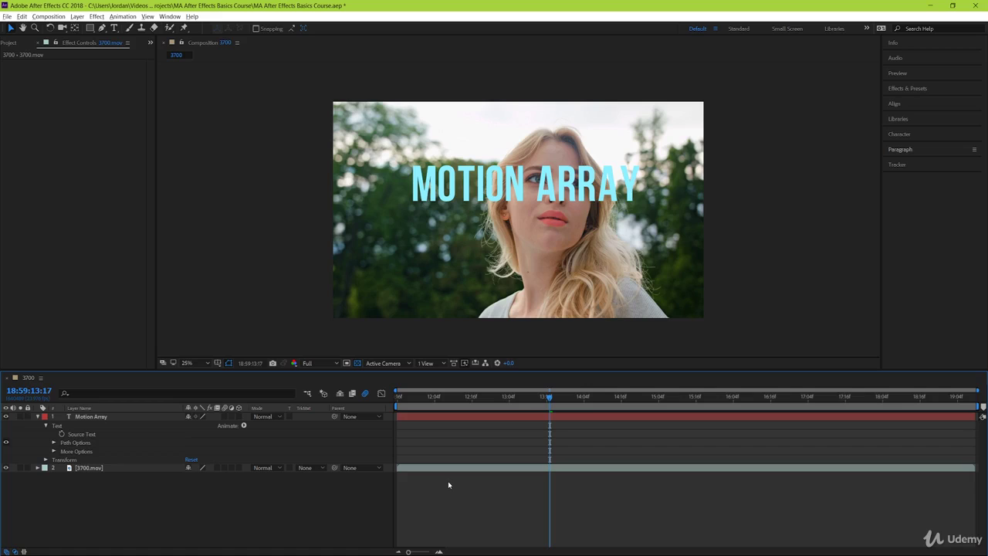
pyautogui.click(447, 468)
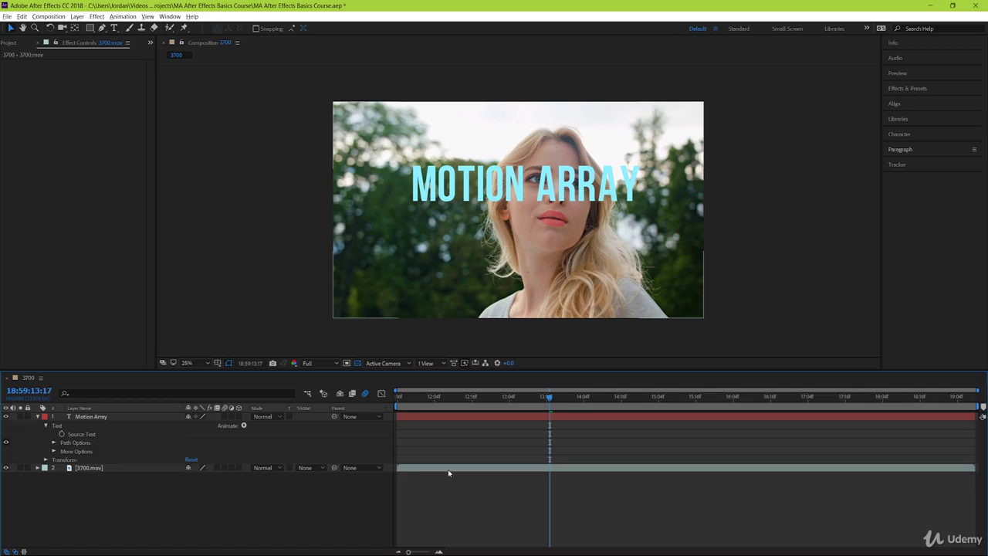
pyautogui.click(457, 416)
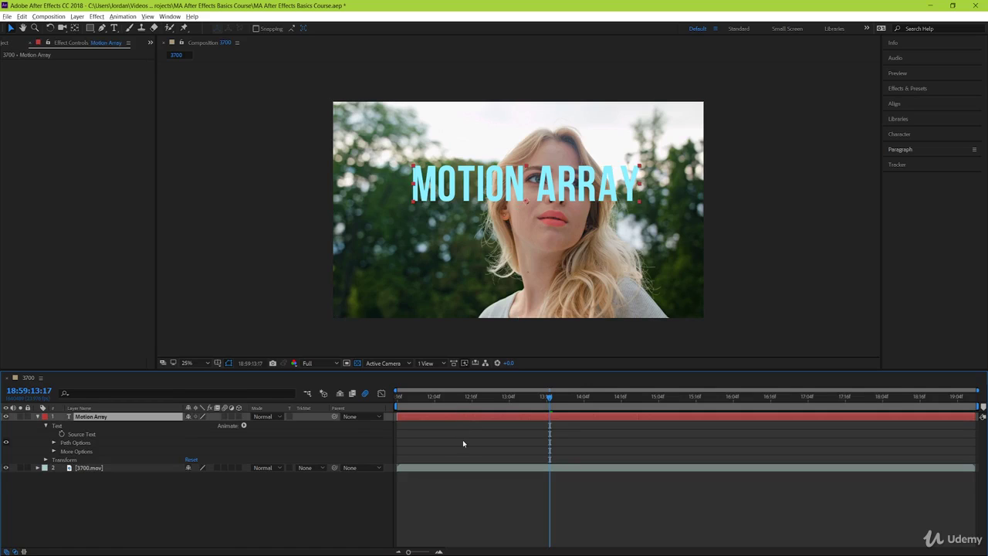
pyautogui.press('q')
# Step: Draw a rectangle over the title and move Shape Layer 1 below the text layer
pyautogui.click(464, 498)
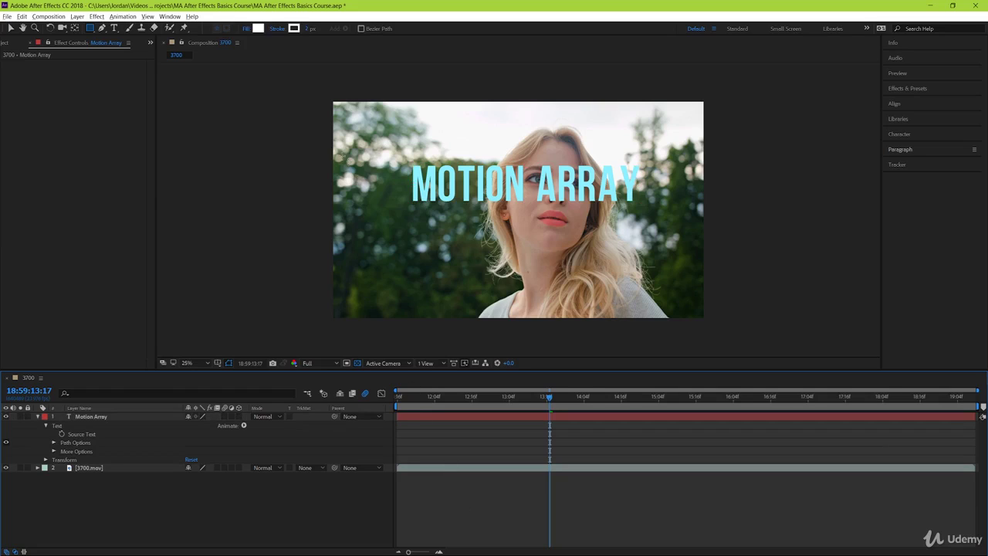
pyautogui.moveTo(399, 156); pyautogui.dragTo(650, 212)
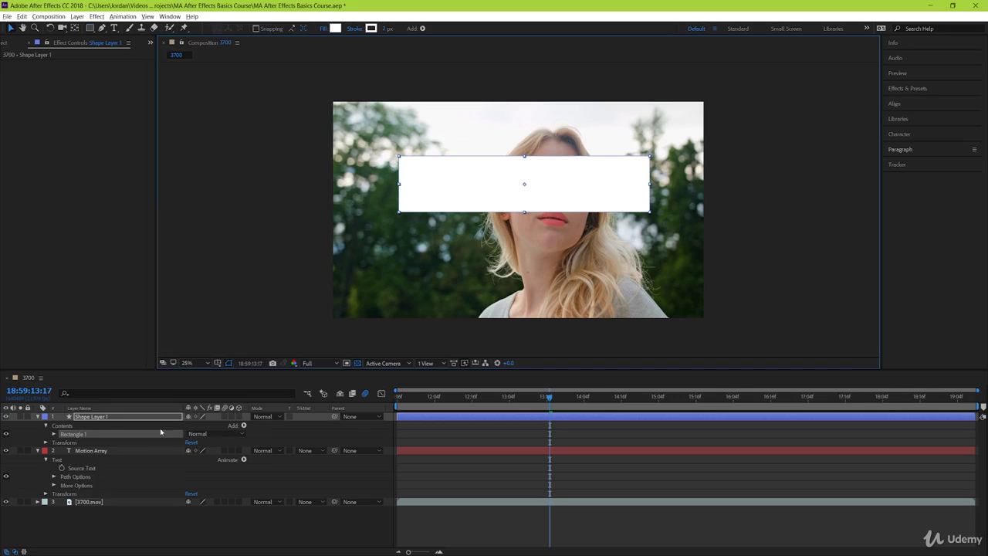
pyautogui.press('v')
pyautogui.moveTo(101, 417); pyautogui.dragTo(96, 458)
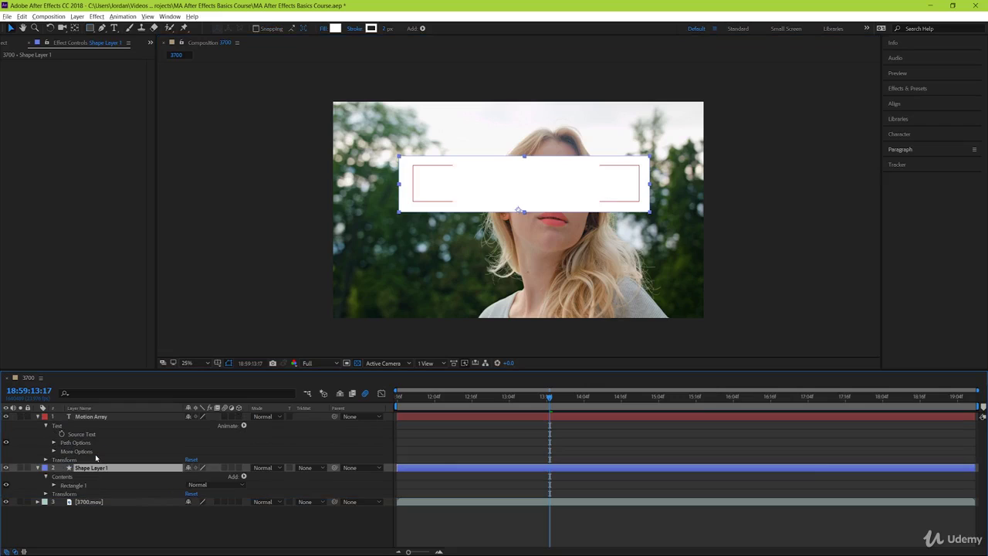
pyautogui.click(238, 543)
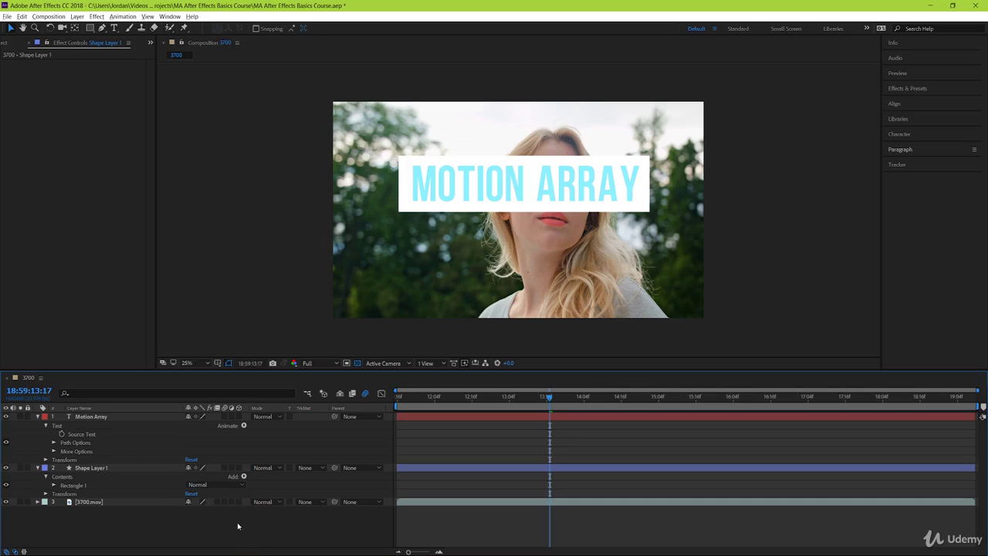
# Step: Change the rectangle's fill from white to coral FF6767
pyautogui.click(458, 471)
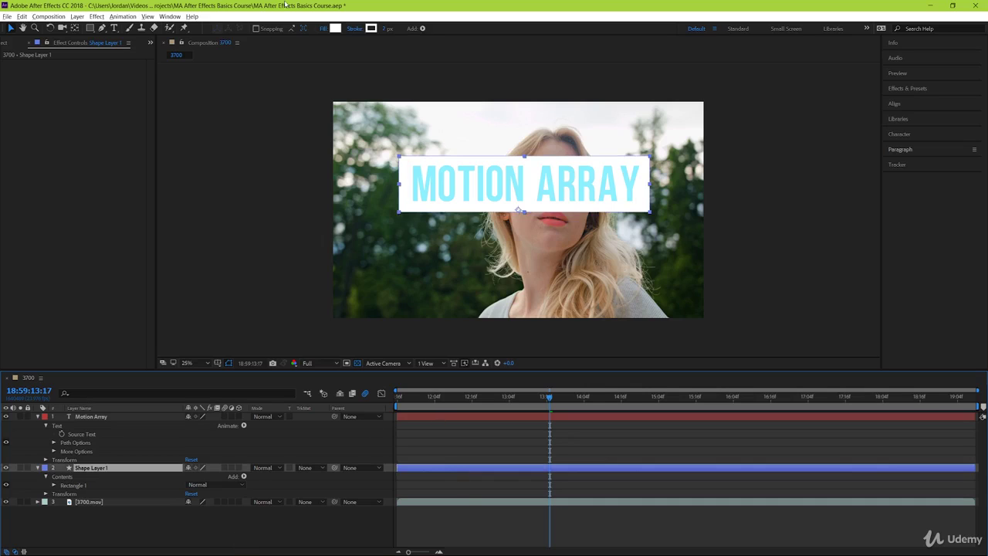
pyautogui.click(336, 28)
pyautogui.click(491, 278)
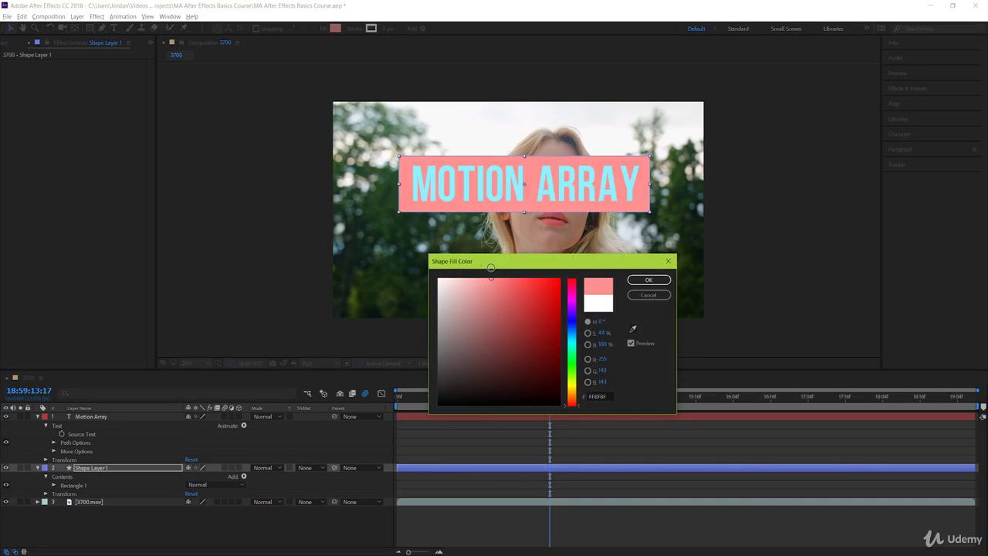
pyautogui.moveTo(491, 268); pyautogui.dragTo(510, 268)
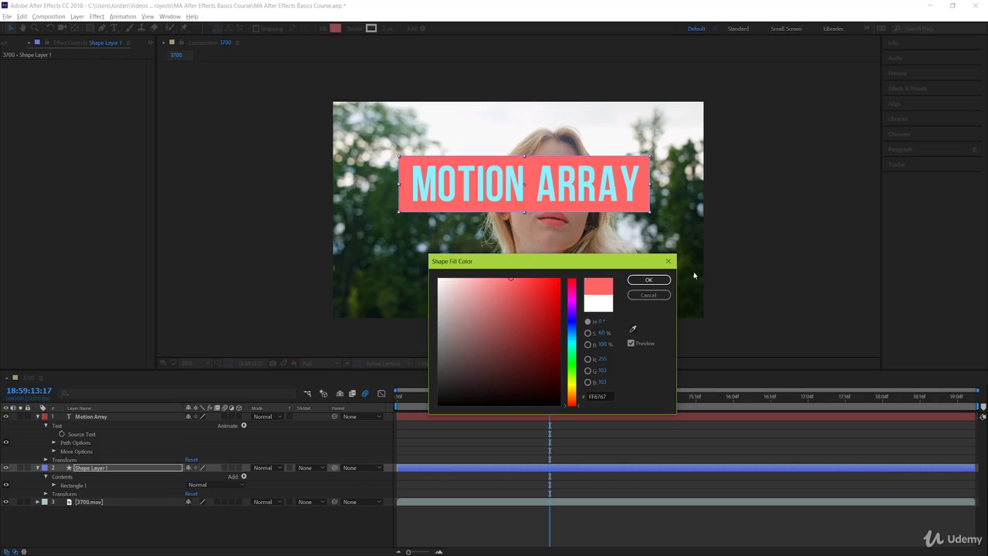
pyautogui.click(649, 279)
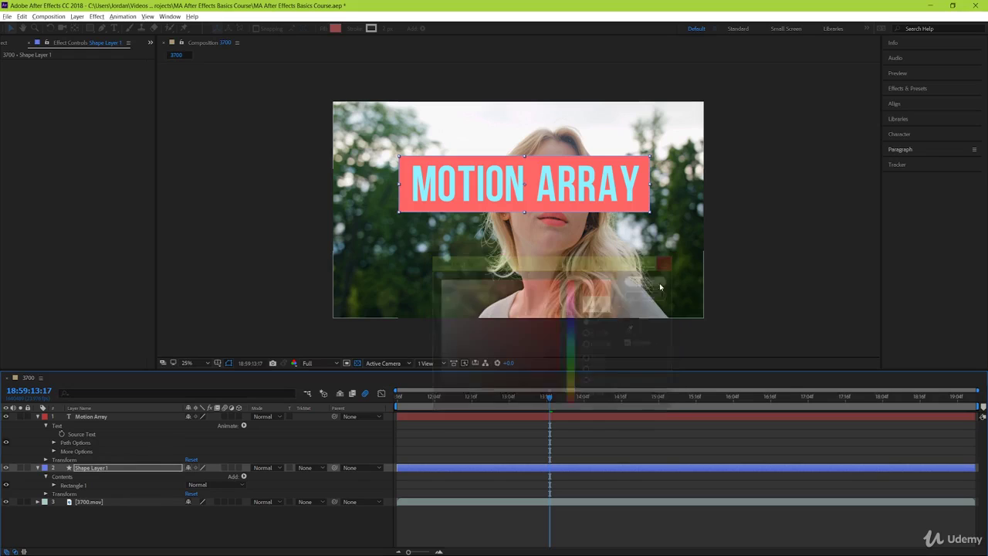
pyautogui.click(435, 471)
# Step: Pre-compose the text and rectangle layers into a precomp named 'text and background'
pyautogui.keyDown('shift'); pyautogui.click(429, 416); pyautogui.keyUp('shift')
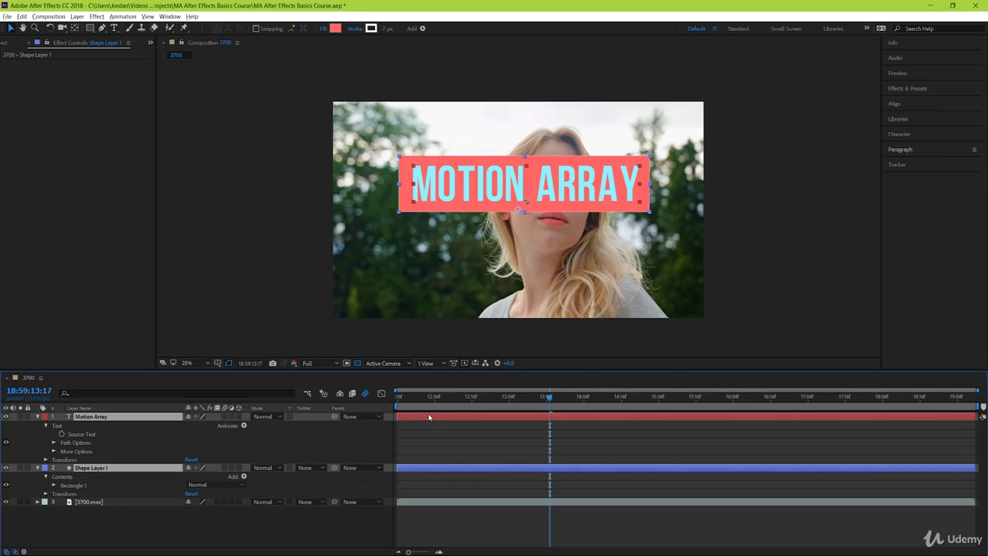
pyautogui.rightClick(430, 420)
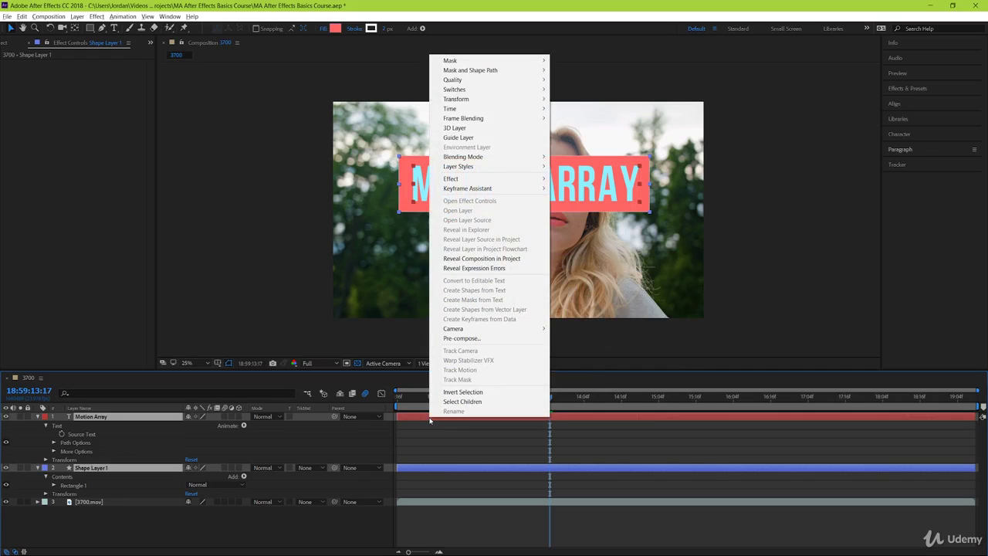
pyautogui.click(462, 338)
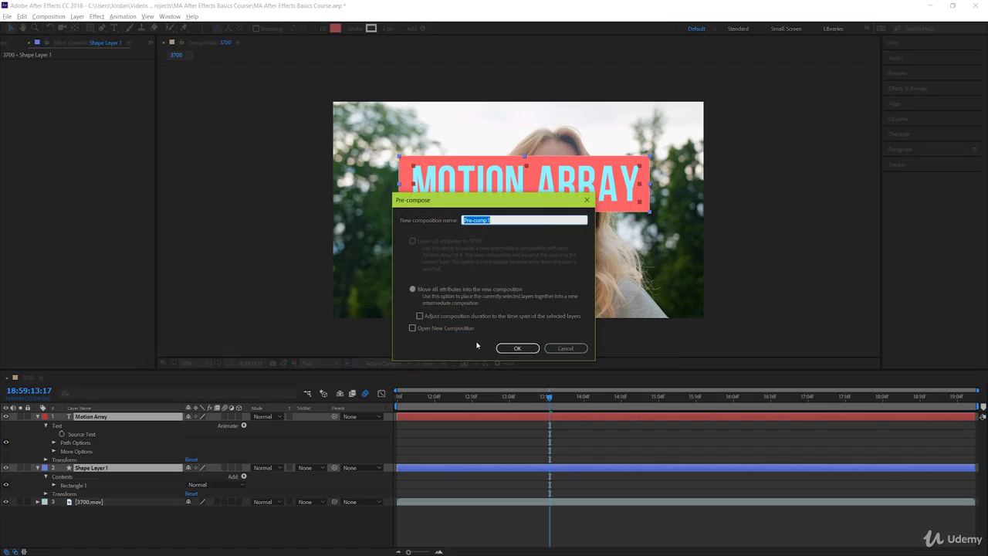
pyautogui.write('te')
pyautogui.write('xt and background')
pyautogui.click(515, 349)
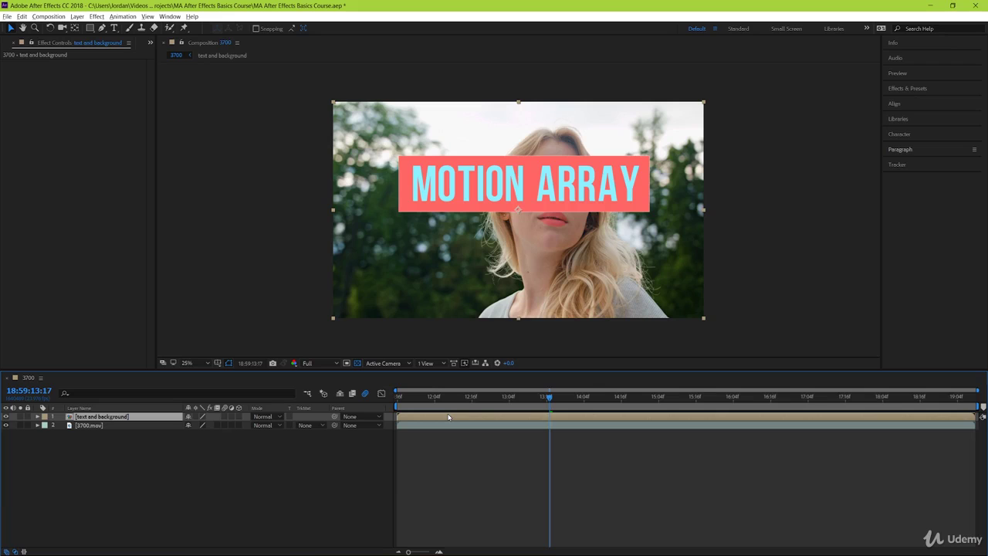
# Step: Scale the precomp to 64%, place it lower-left, and preview from the start
pyautogui.moveTo(477, 205); pyautogui.dragTo(425, 276)
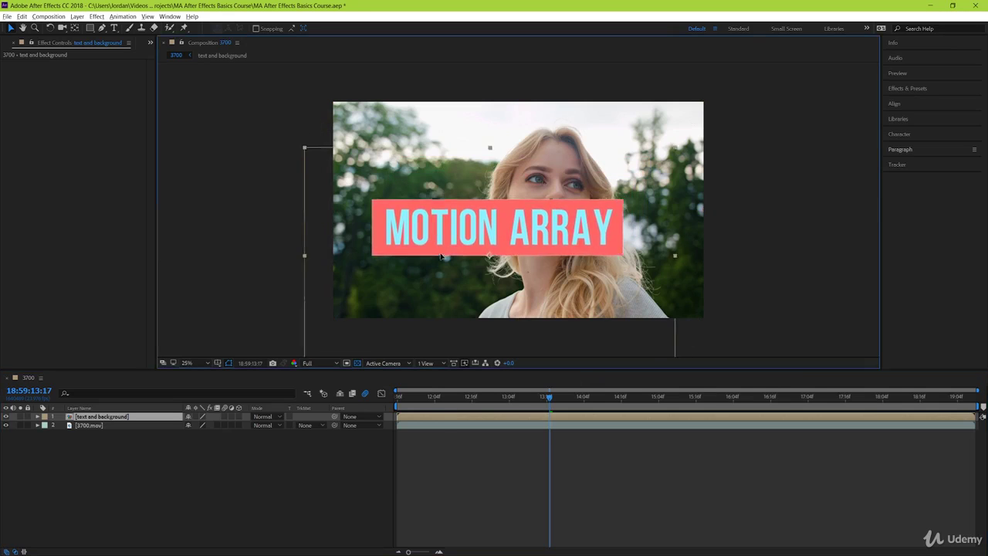
pyautogui.press('s')
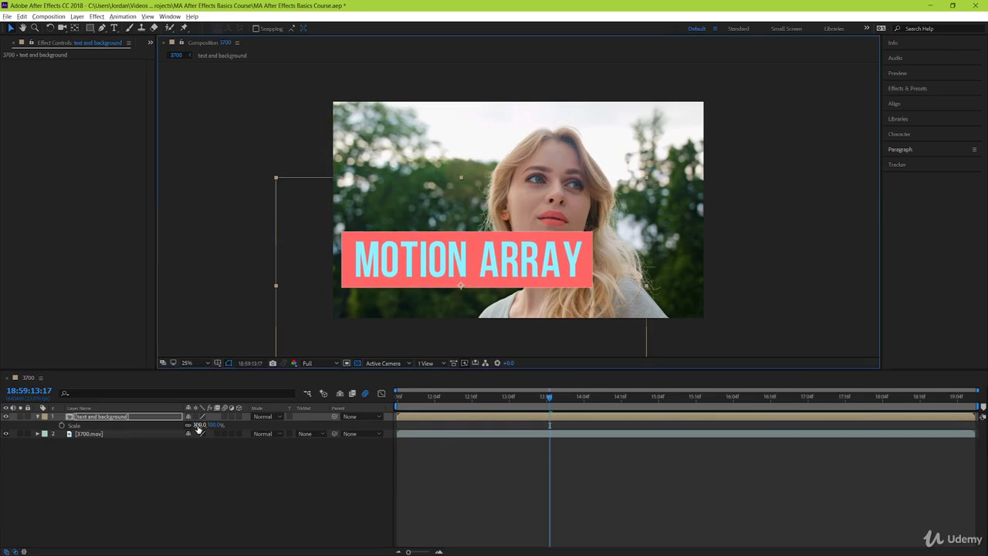
pyautogui.moveTo(205, 424); pyautogui.dragTo(180, 428)
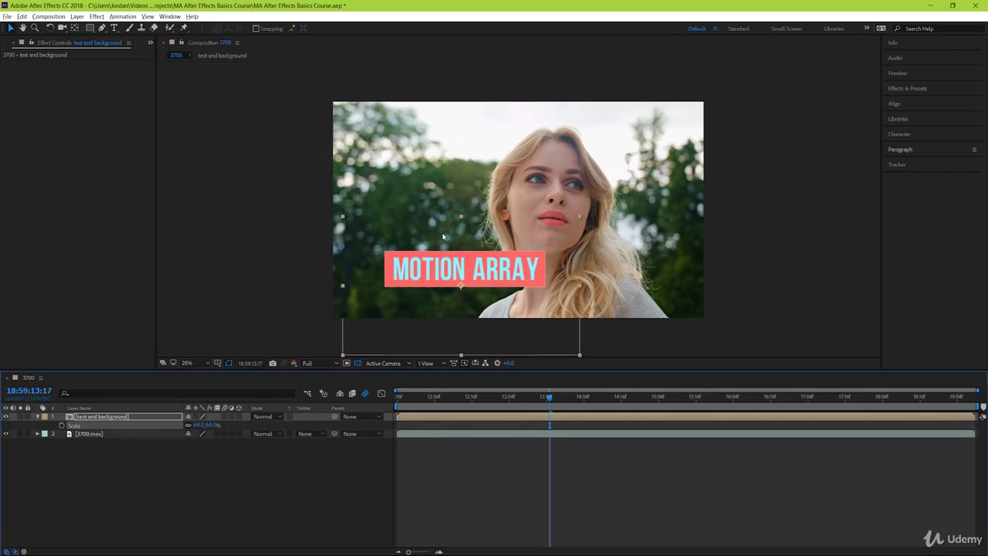
pyautogui.moveTo(469, 279); pyautogui.dragTo(424, 284)
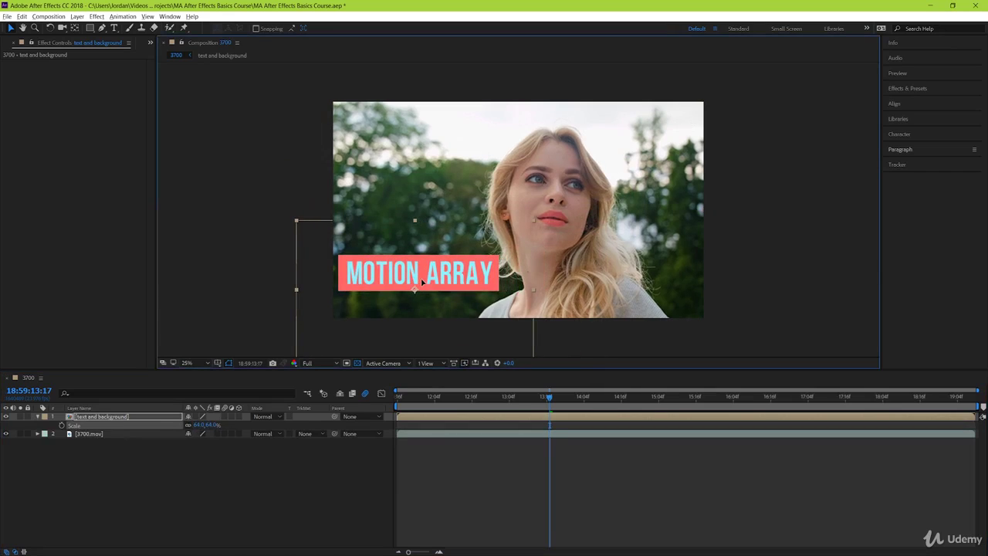
pyautogui.click(484, 503)
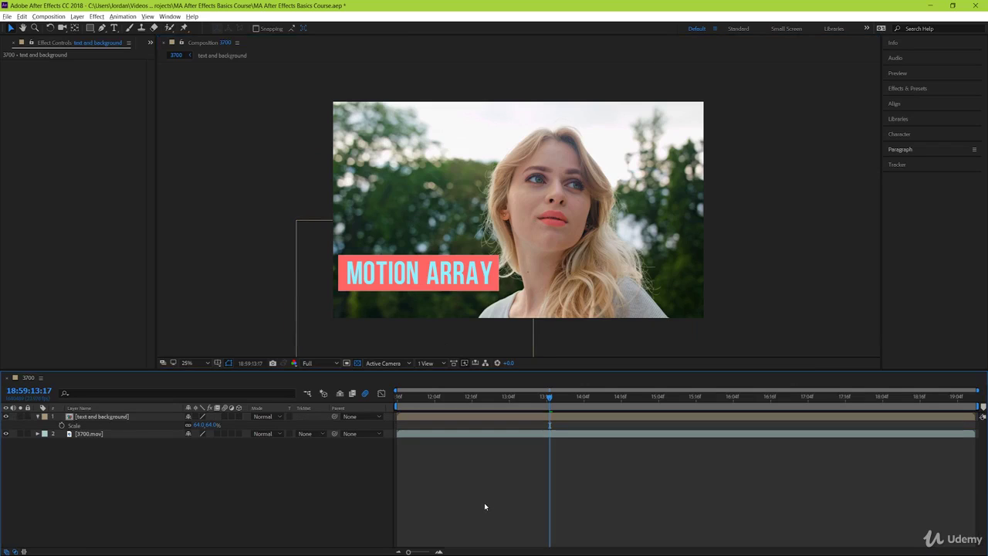
pyautogui.press('Home')
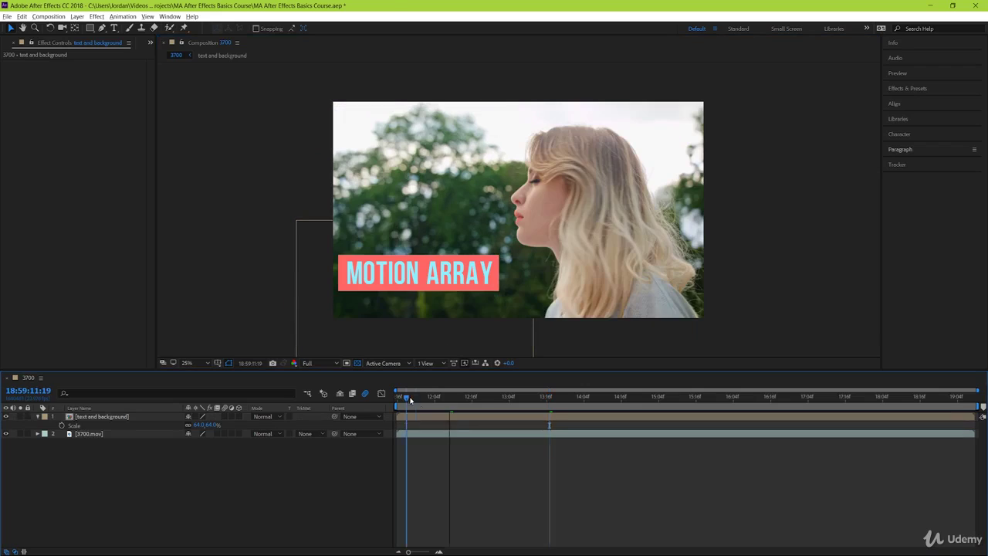
pyautogui.press('space')
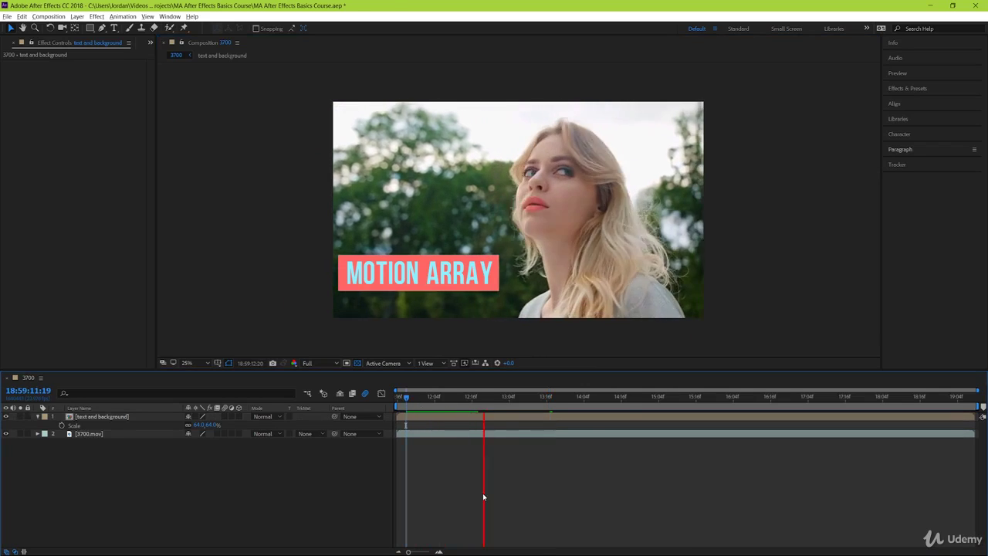